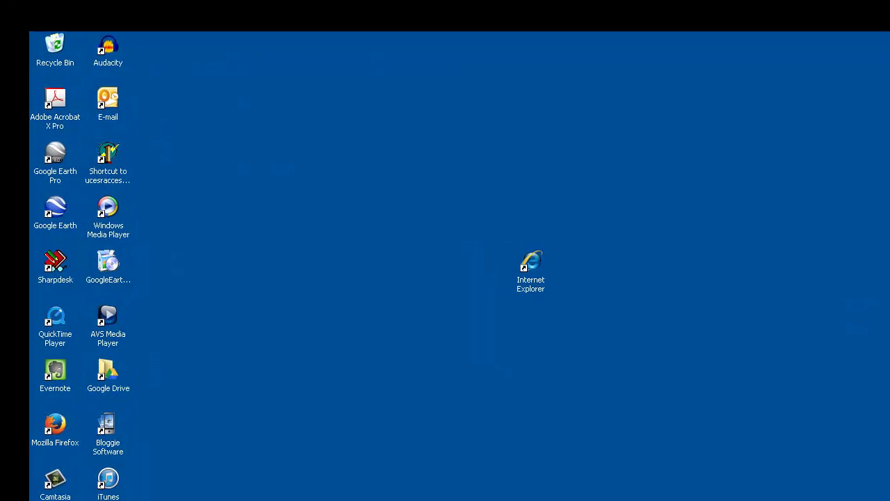
- Launch Internet Explorer, Google 'Web soil survey', and open the Web Soil Survey home page
double_click(527, 284)
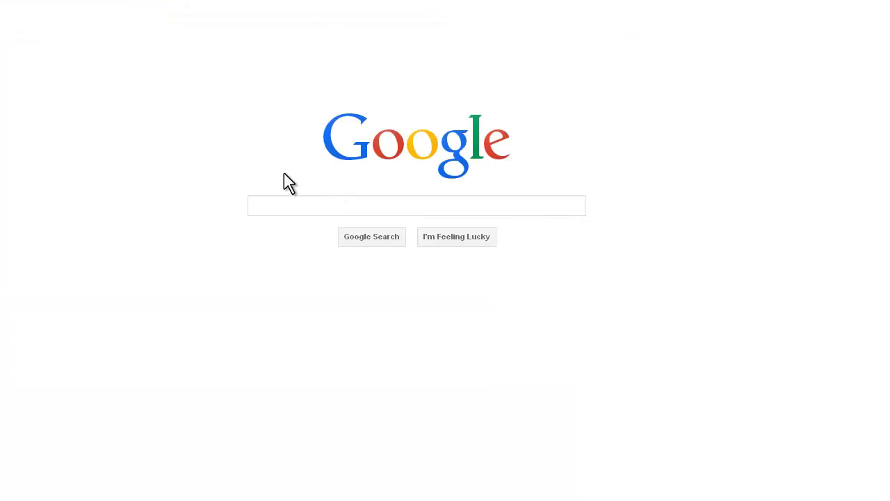
left_click(296, 204)
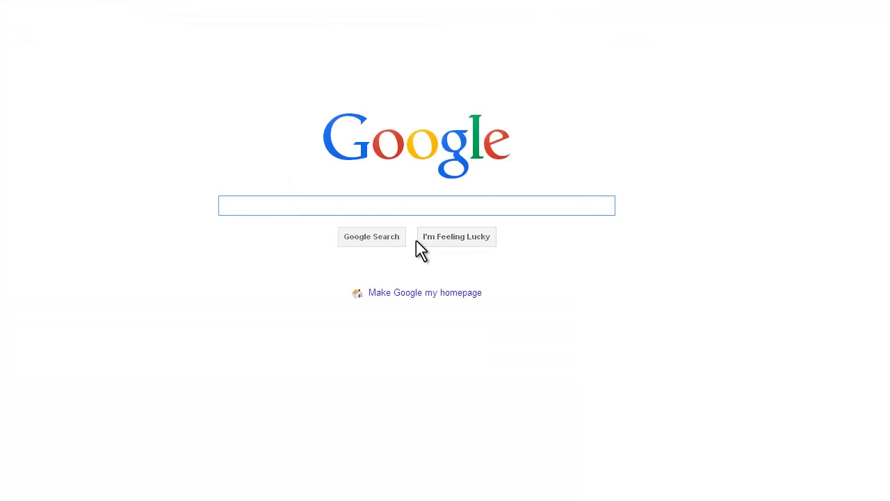
type("Web soil surve")
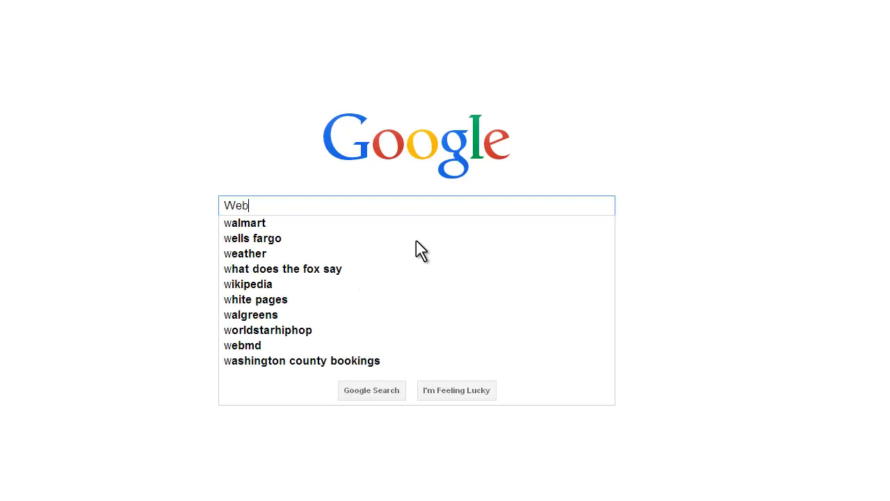
type("y")
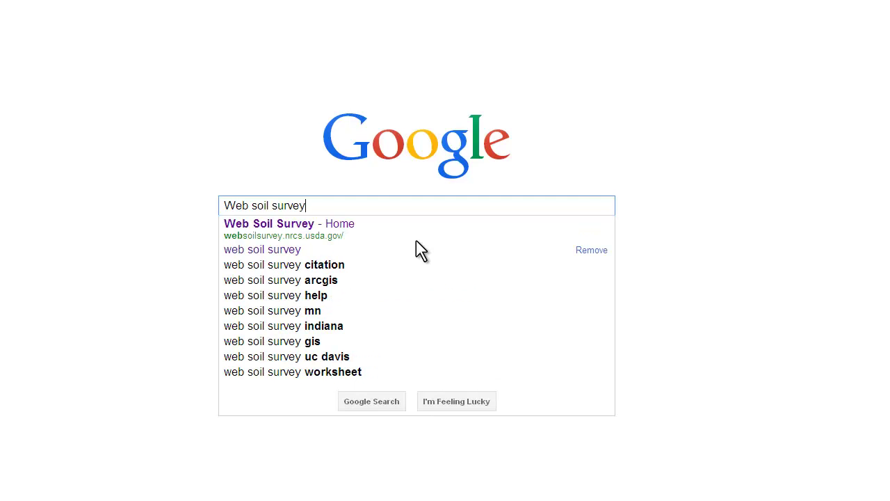
key("Return")
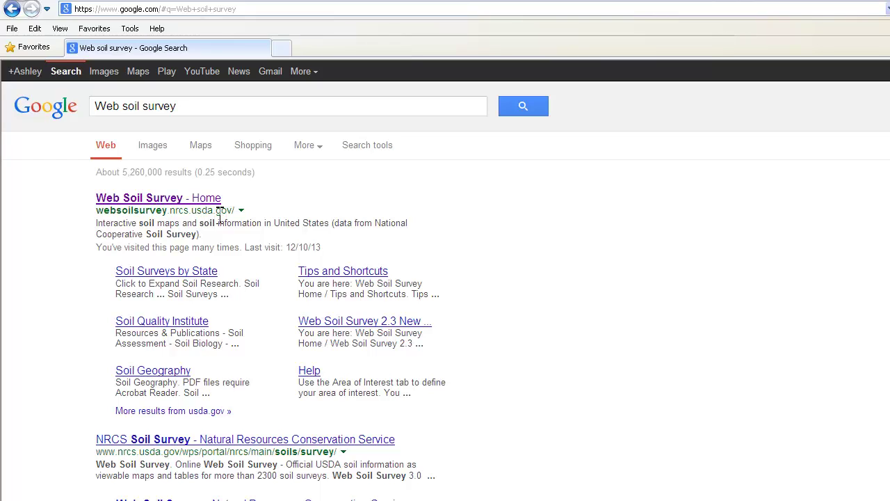
left_click(137, 199)
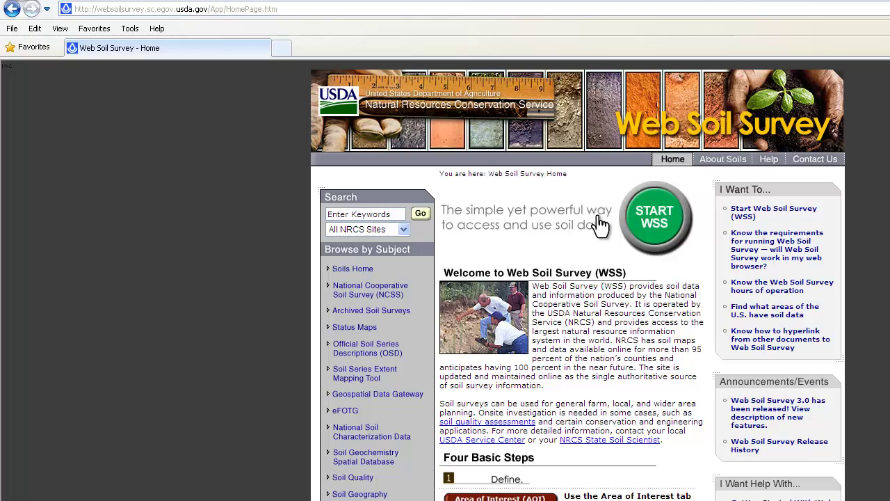
- Start the Web Soil Survey application and maximize its window
left_click(657, 221)
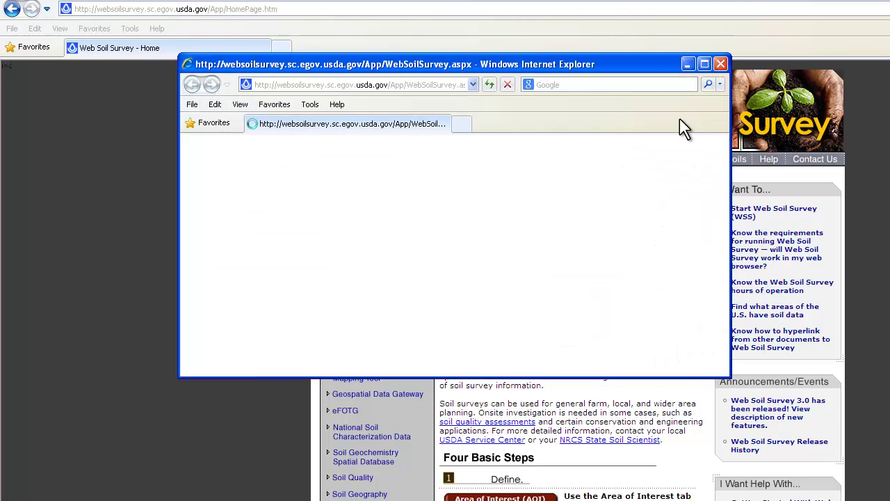
left_click(705, 64)
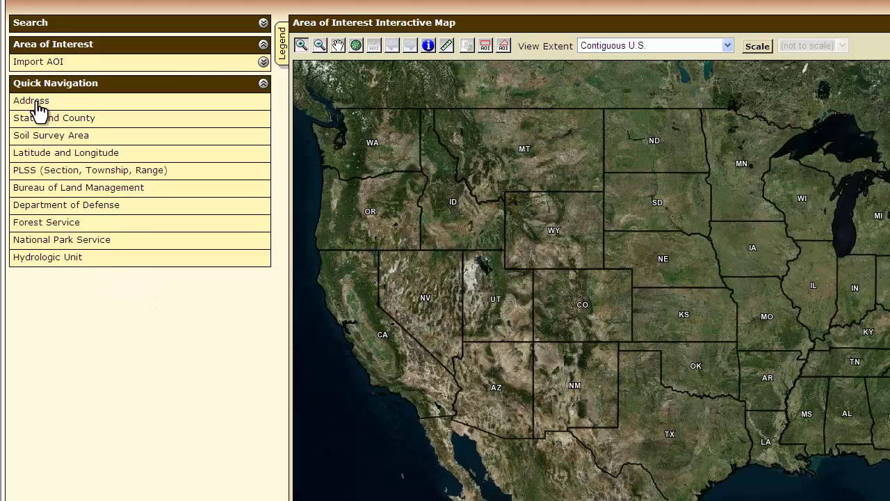
- Zoom the map to Wyoming Section 9, Township 23 N, Range 62 W, marked not a duplicate
left_click(75, 172)
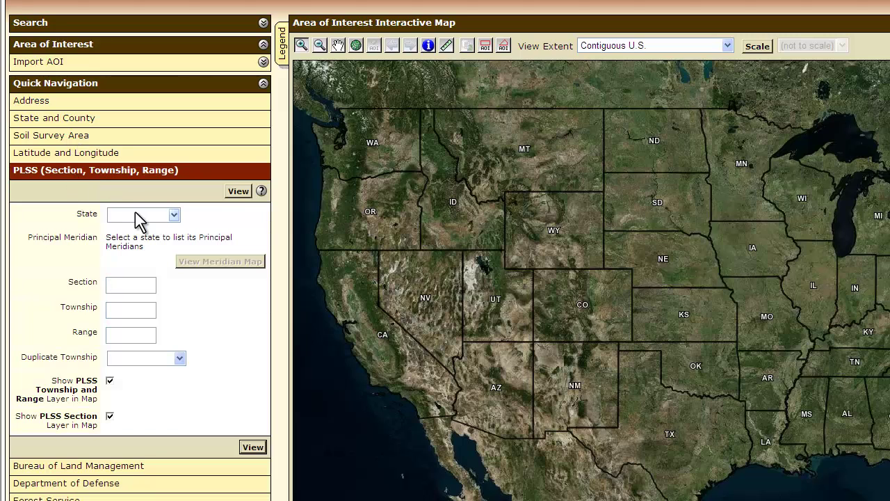
left_click(174, 216)
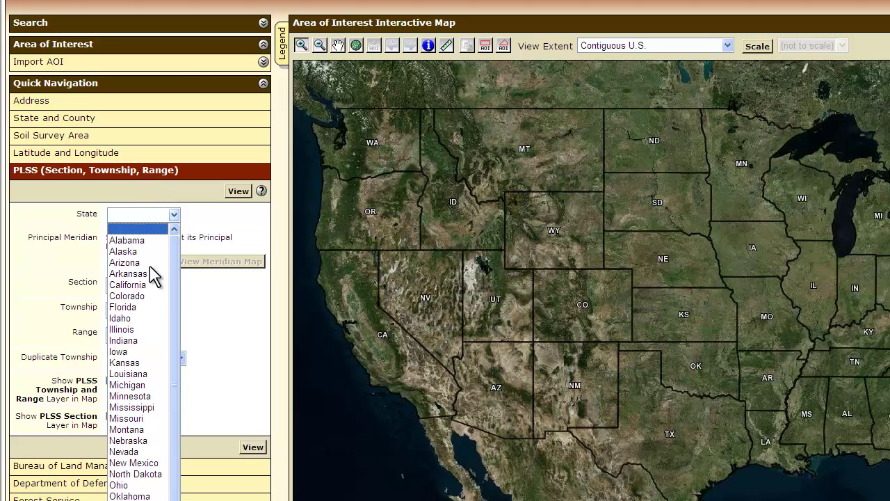
scroll(177, 360, "down", 1)
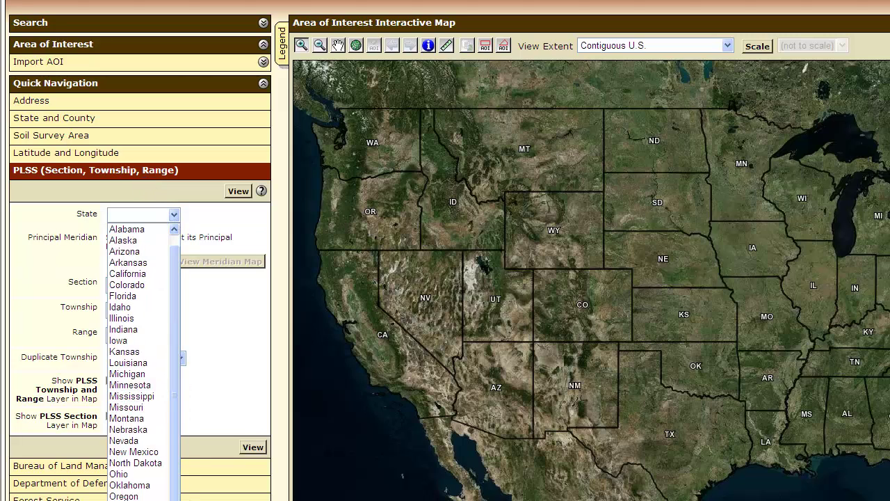
key("w")
key("y")
key("Return")
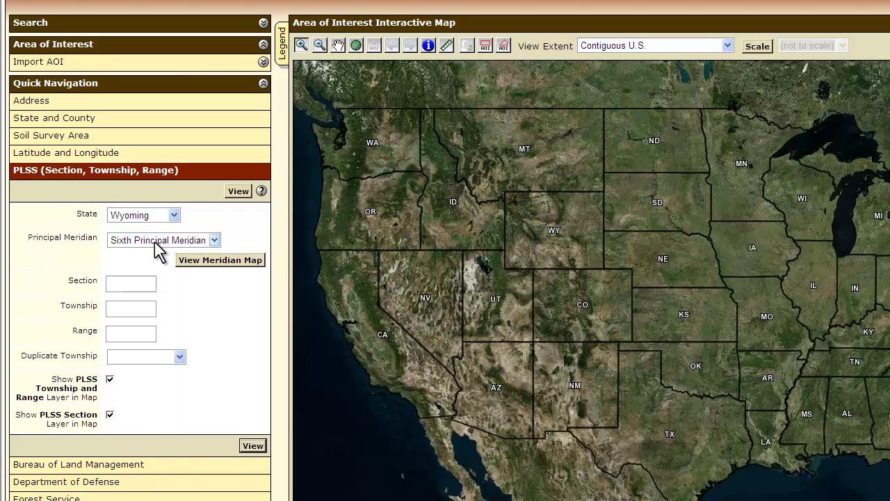
left_click(113, 283)
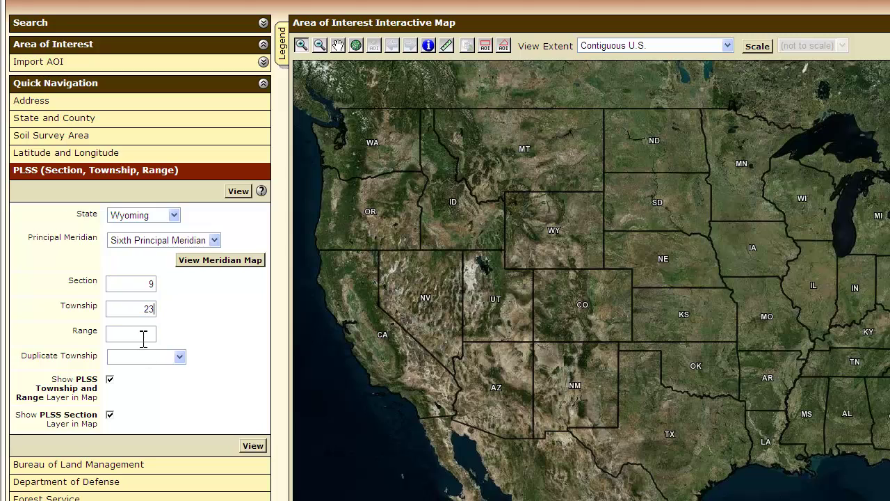
type("62")
left_click(178, 357)
left_click(175, 382)
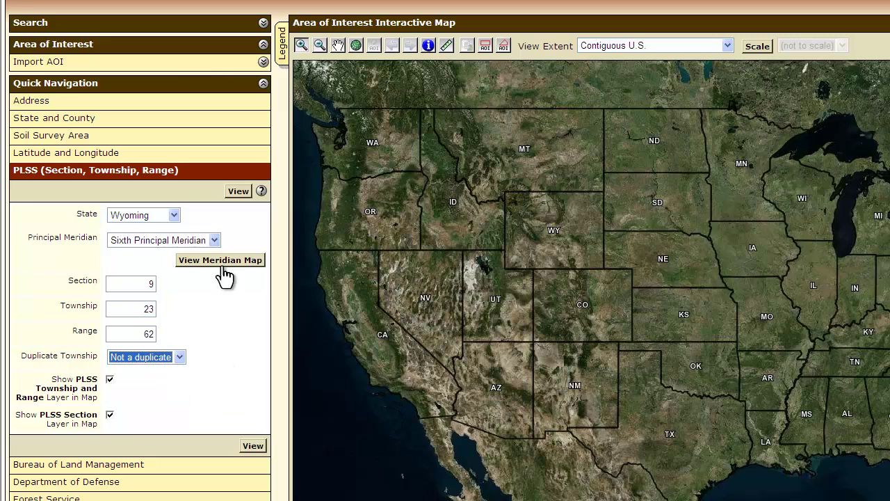
left_click(238, 193)
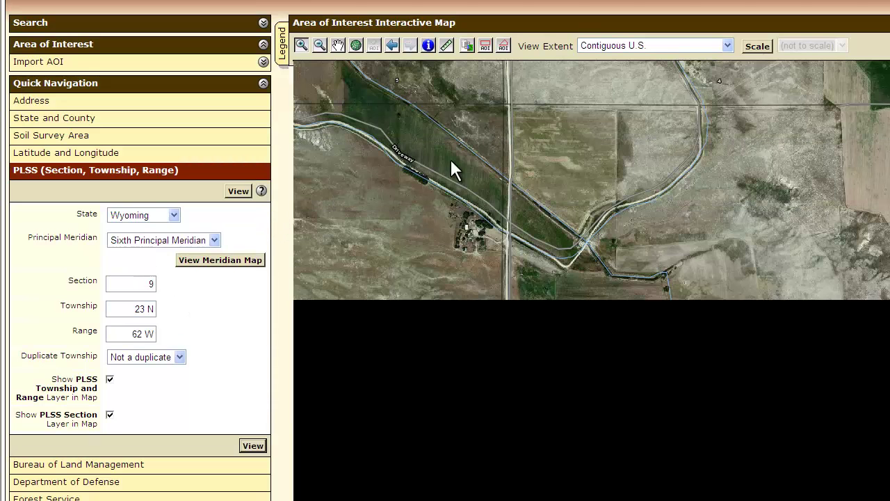
- Draw a 699.4-acre rectangular AOI over the section in Goshen County, Wyoming
scroll(446, 250, "down", 1)
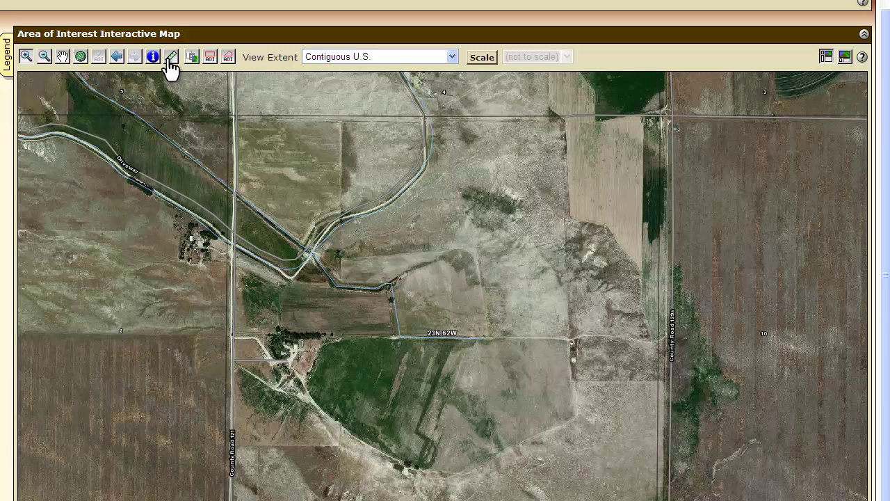
left_click(210, 58)
left_click(210, 64)
left_click_drag(229, 111, 673, 500)
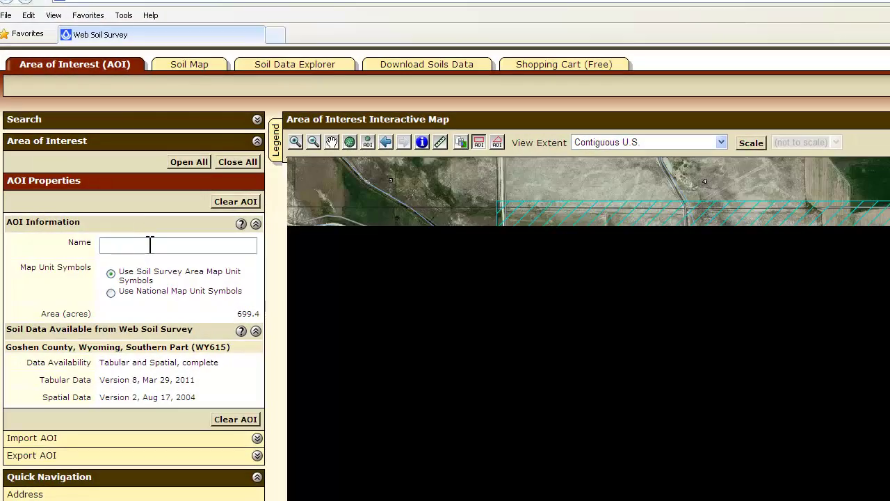
left_click(150, 243)
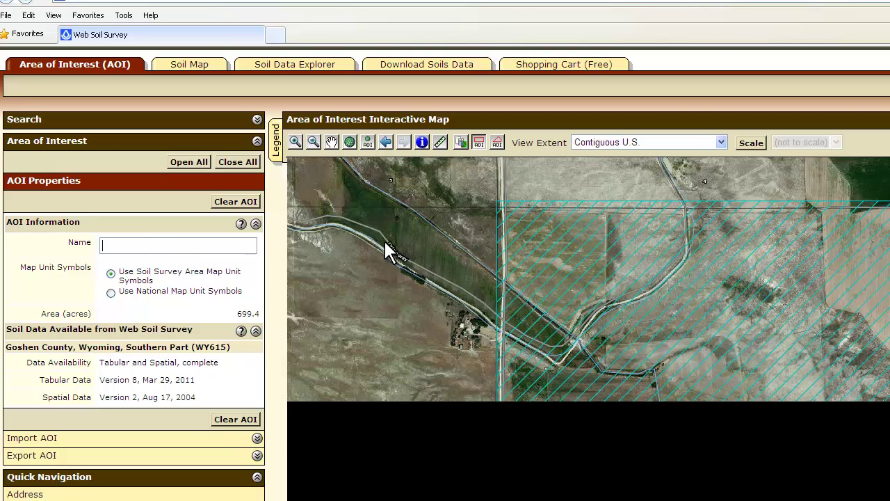
- Name the AOI 'Range Cast' and display its Soil Map legend
type("Range Cast")
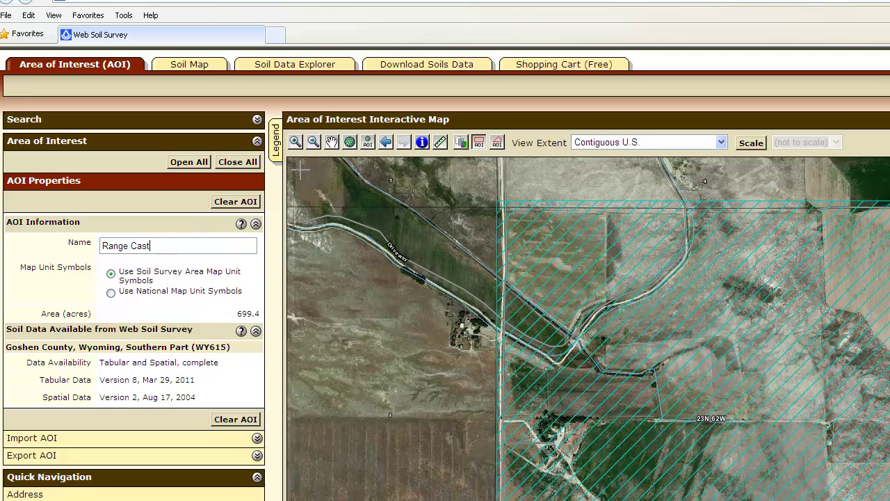
left_click(190, 67)
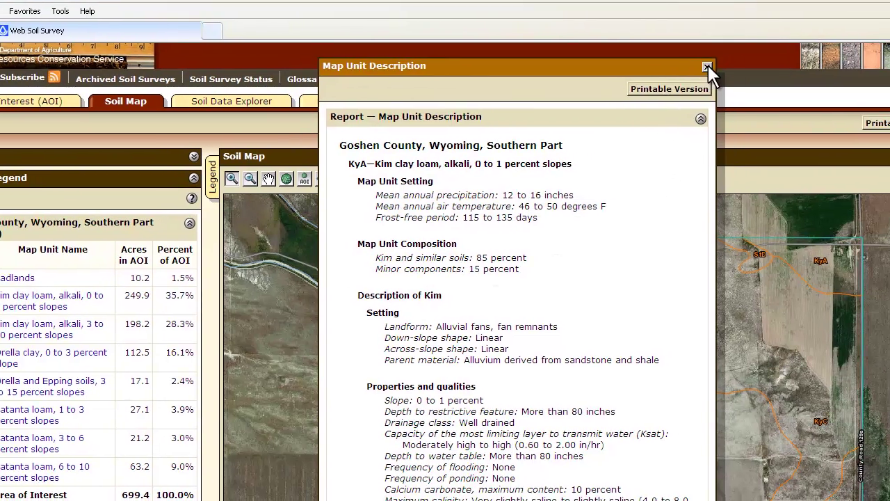
- Close the Kim clay loam description and cart the Soil Map subtitled 'Range Cast'
left_click(771, 71)
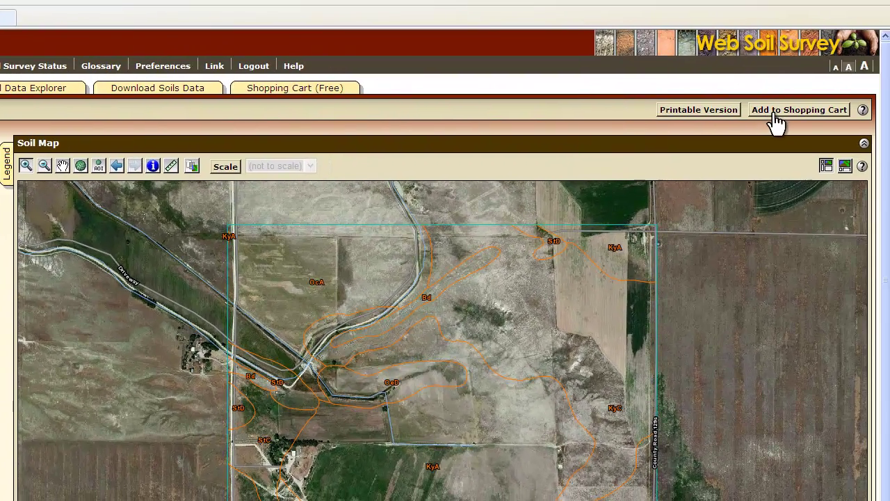
left_click(845, 115)
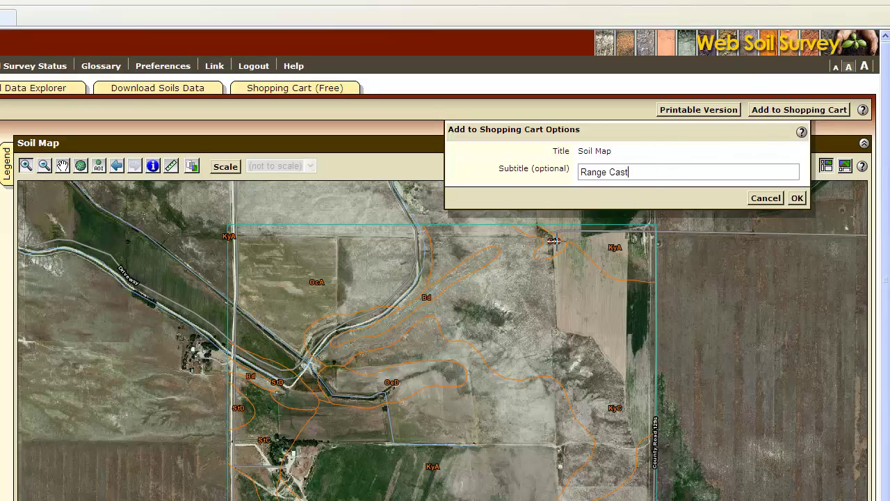
left_click(799, 199)
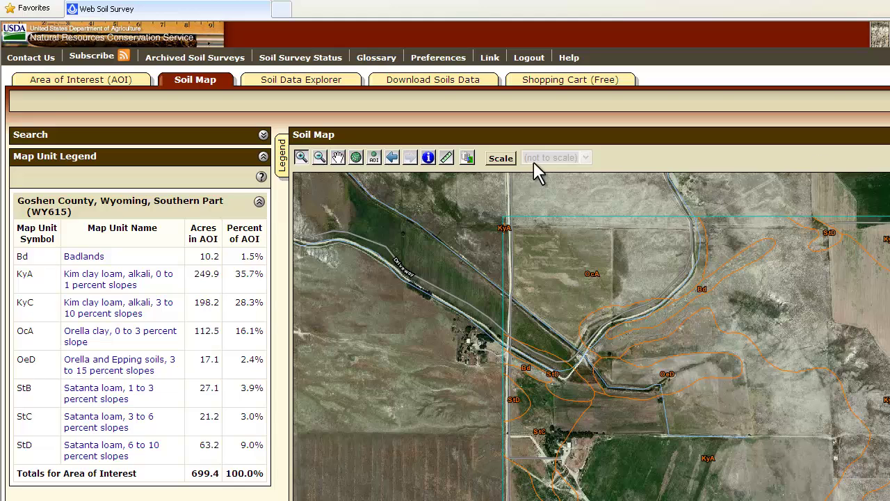
- In Soil Data Explorer, select Land Management > Rangeland Drill and view its description
left_click(285, 76)
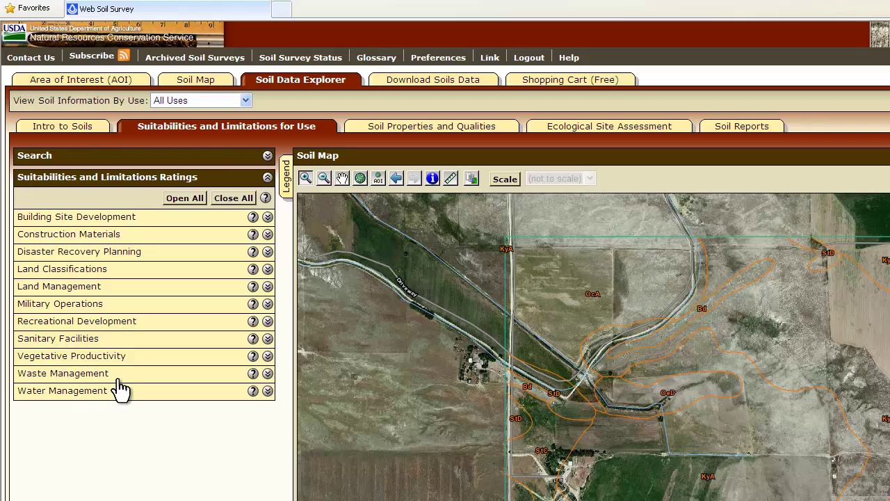
left_click(69, 287)
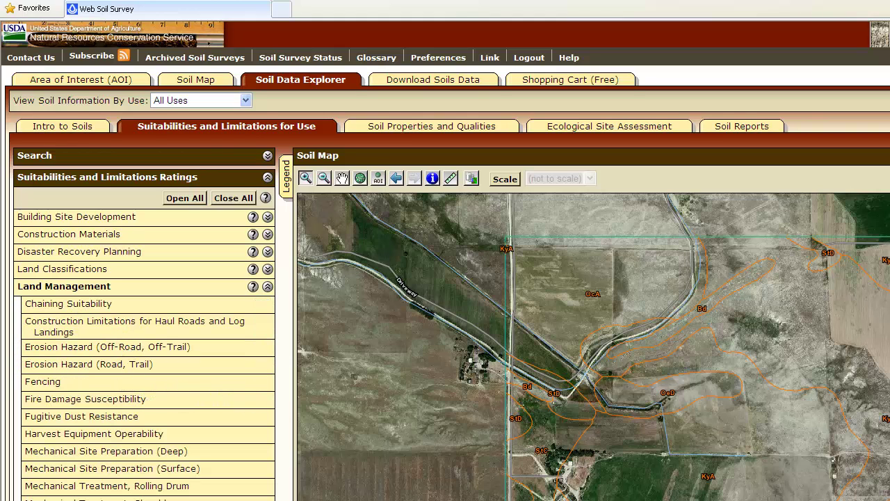
scroll(69, 381, "down", 3)
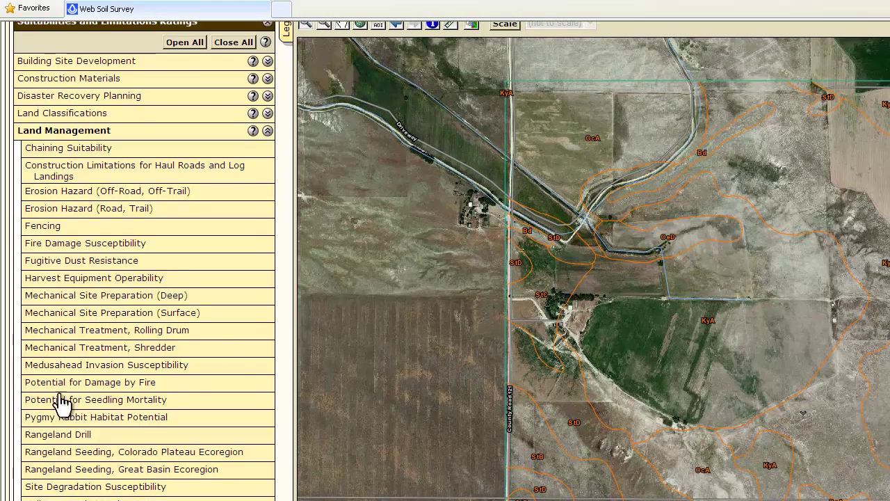
left_click(65, 432)
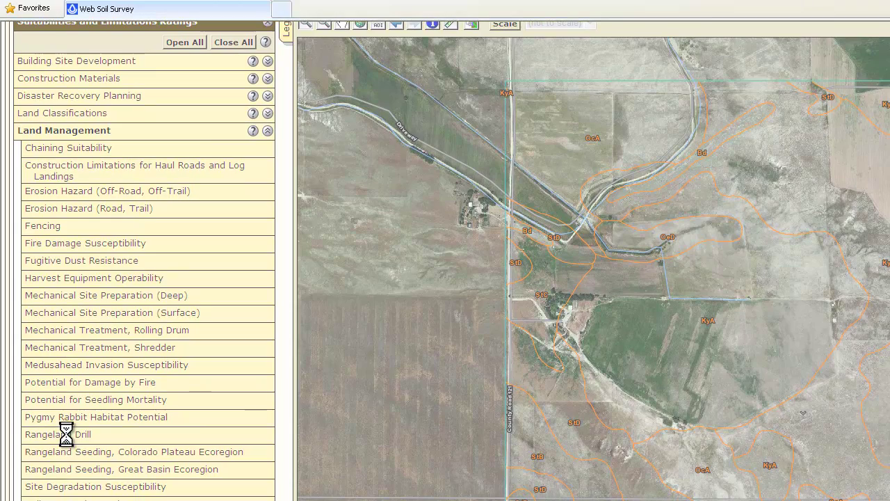
left_click(157, 441)
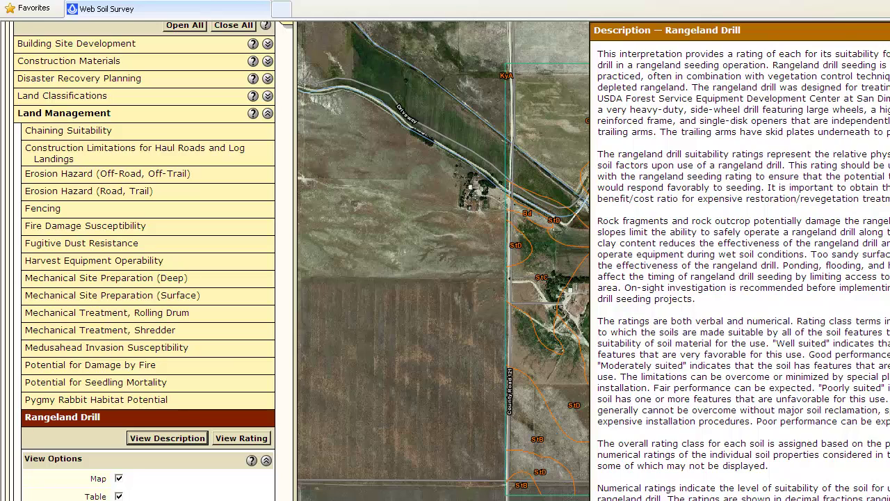
left_click(167, 437)
left_click(240, 439)
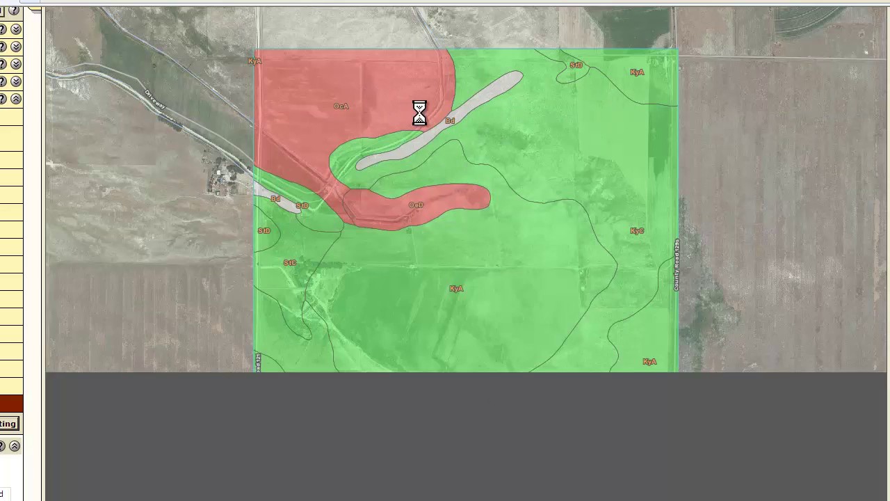
scroll(417, 109, "down", 3)
scroll(108, 262, "down", 10)
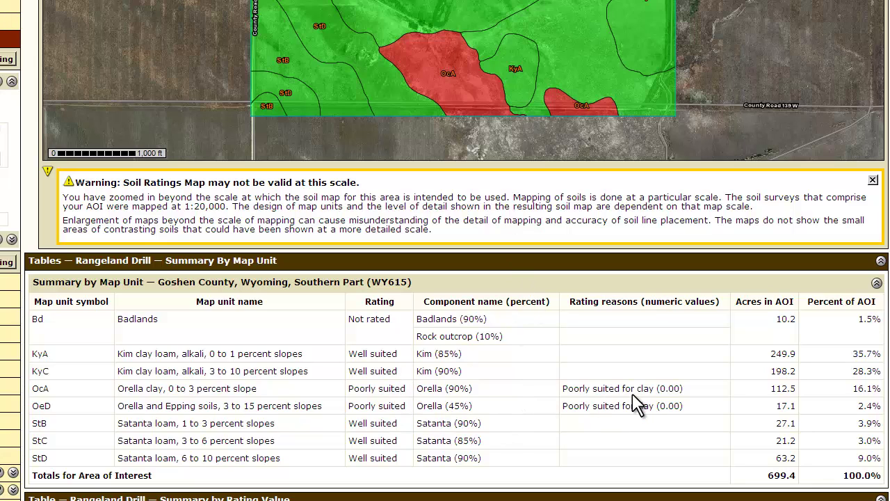
scroll(863, 292, "up", 3)
scroll(445, 209, "up", 1)
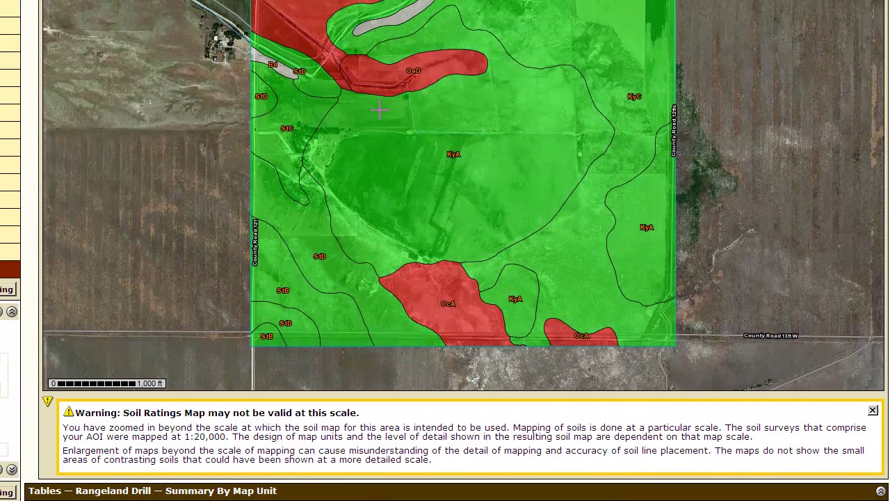
scroll(373, 113, "up", 2)
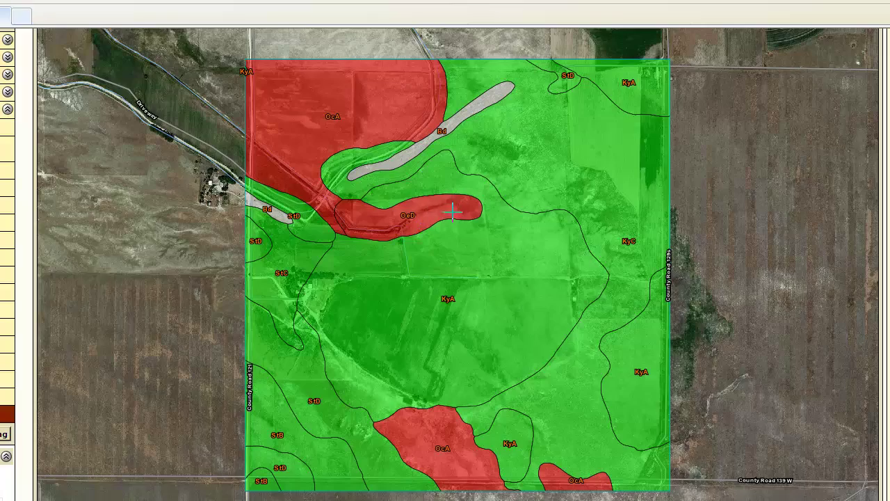
scroll(452, 208, "down", 5)
scroll(887, 261, "up", 5)
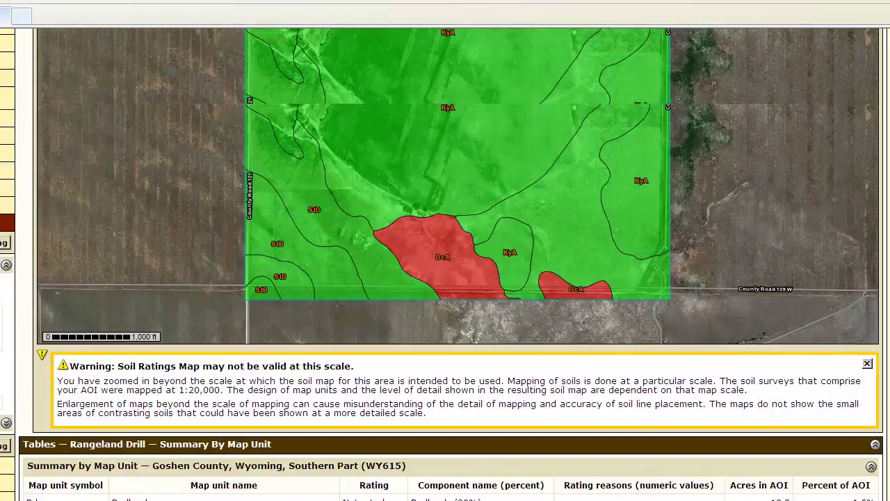
scroll(874, 139, "up", 1)
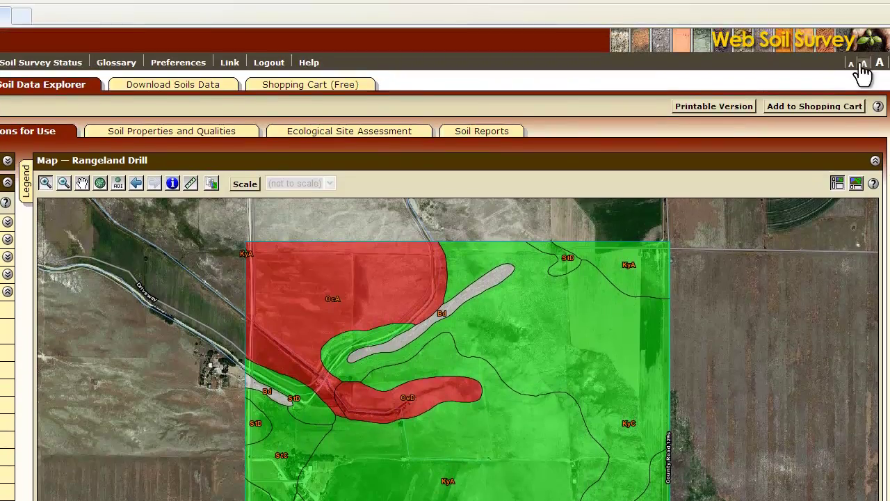
- Cart the Rangeland Drill map subtitled 'Range Cast', collapse Land Management, and go to Soil Reports
left_click(831, 109)
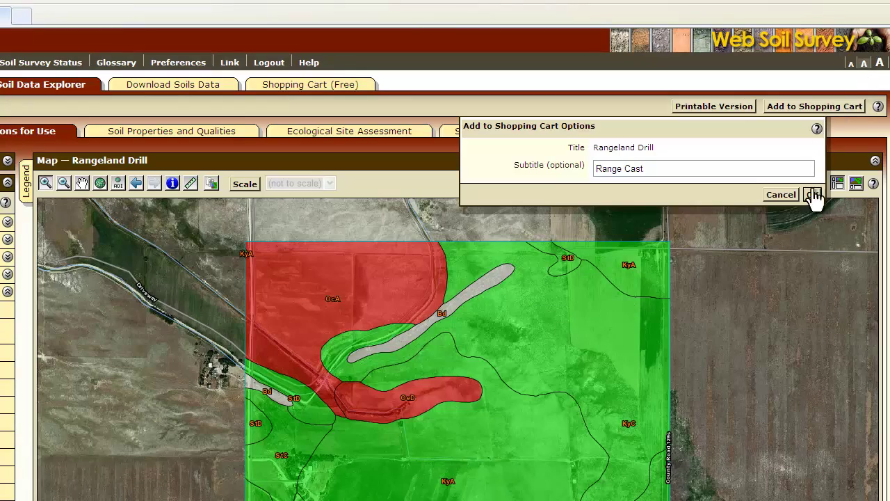
left_click(814, 196)
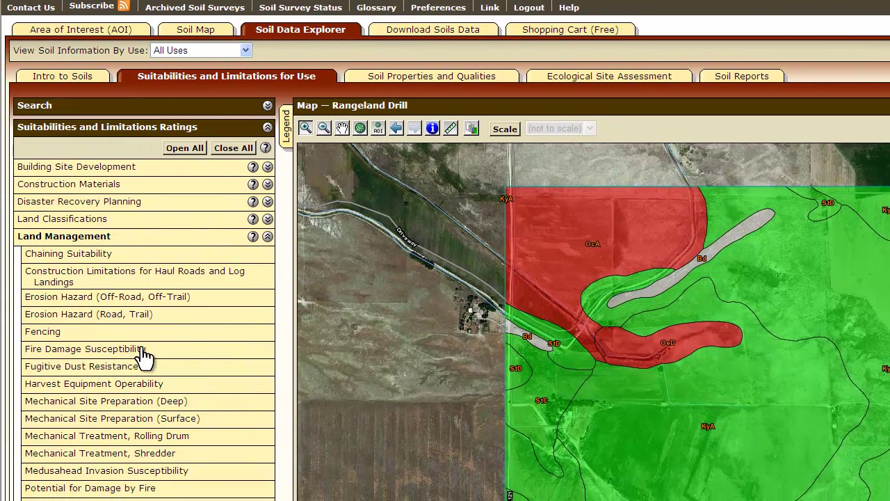
scroll(139, 417, "down", 3)
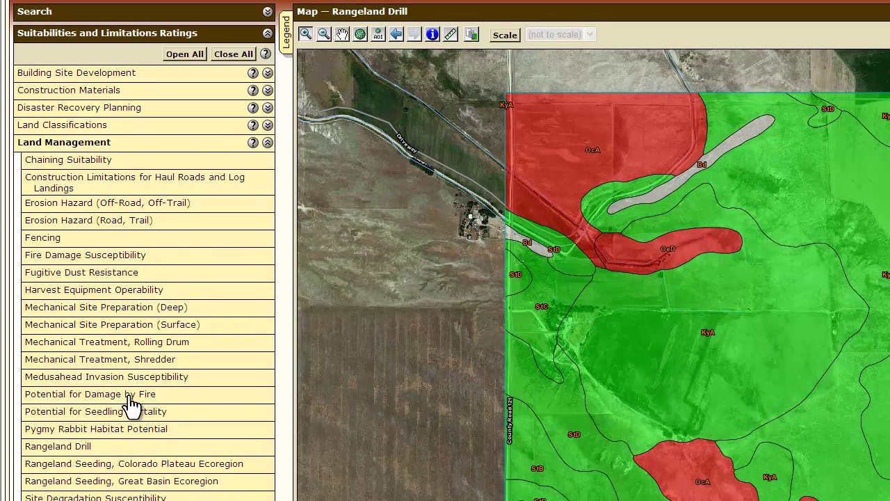
scroll(136, 380, "down", 3)
left_click(69, 50)
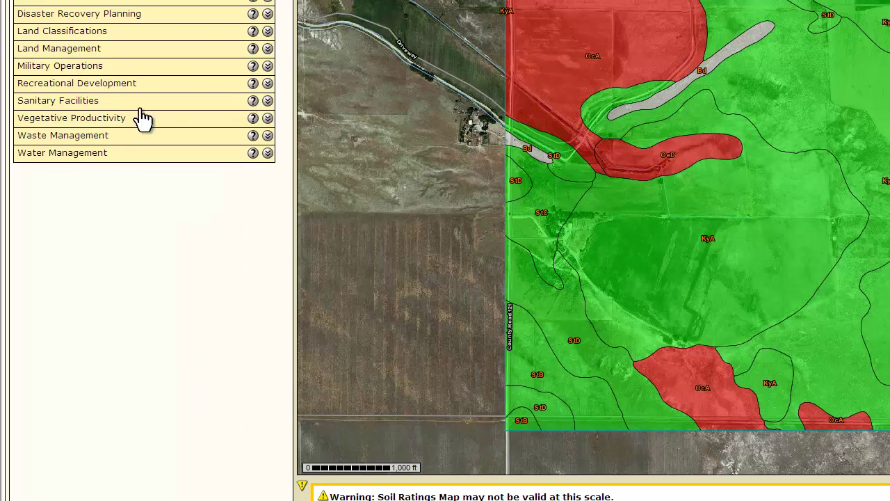
scroll(154, 327, "up", 6)
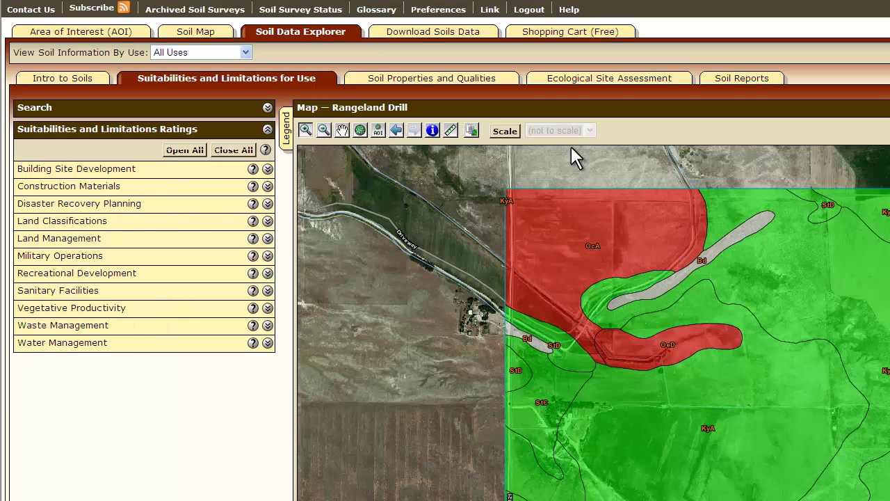
left_click(739, 78)
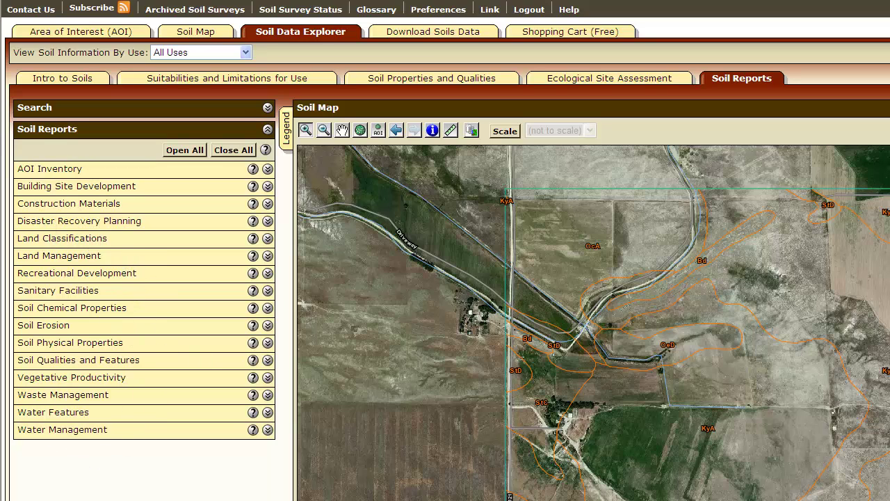
- Select the Rangeland Productivity and Plant Composition report under Vegetative Productivity
scroll(445, 278, "down", 2)
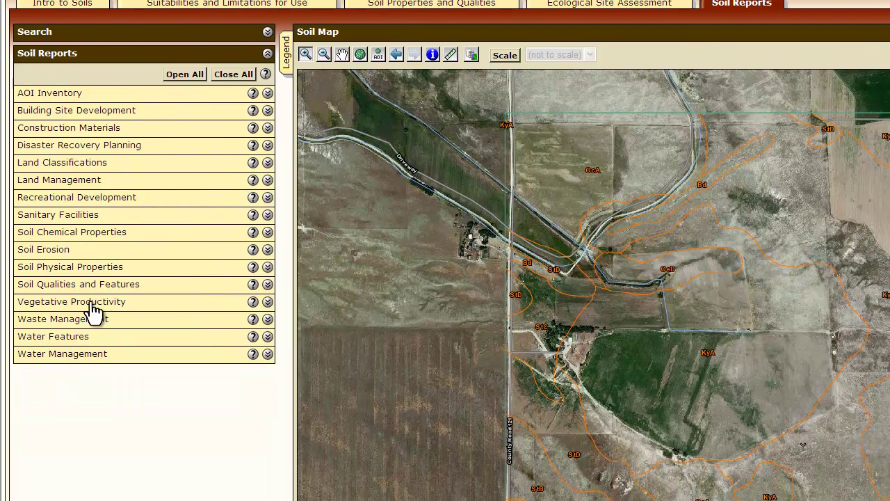
left_click(72, 311)
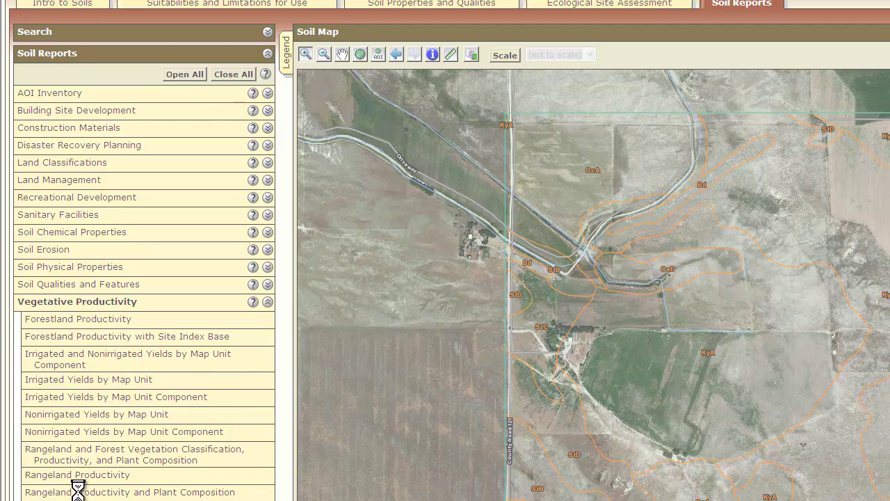
left_click(77, 492)
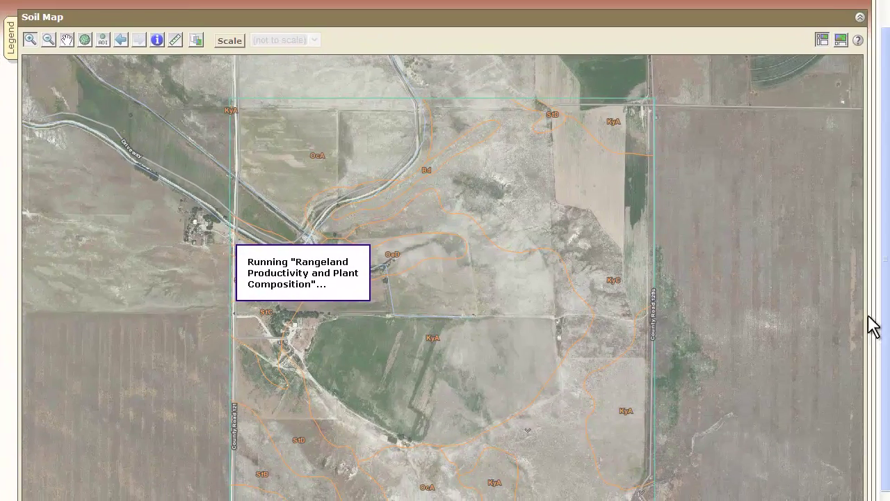
scroll(869, 338, "down", 5)
scroll(881, 229, "down", 3)
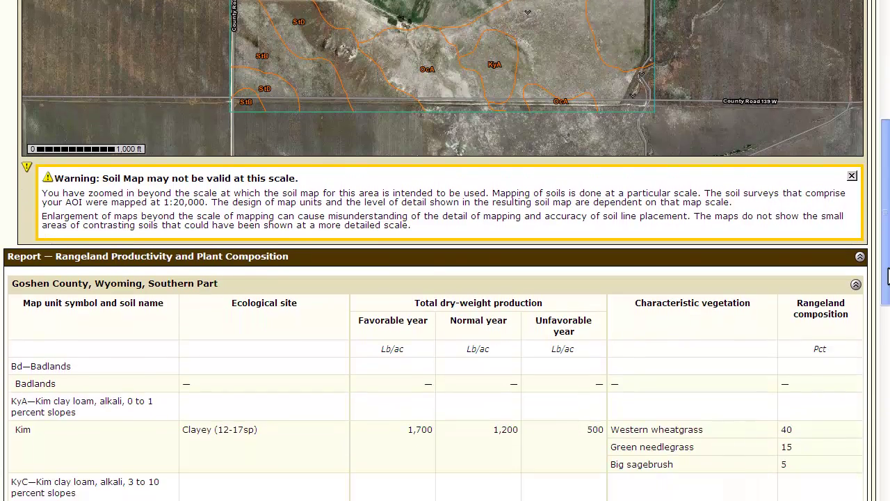
scroll(881, 229, "up", 1)
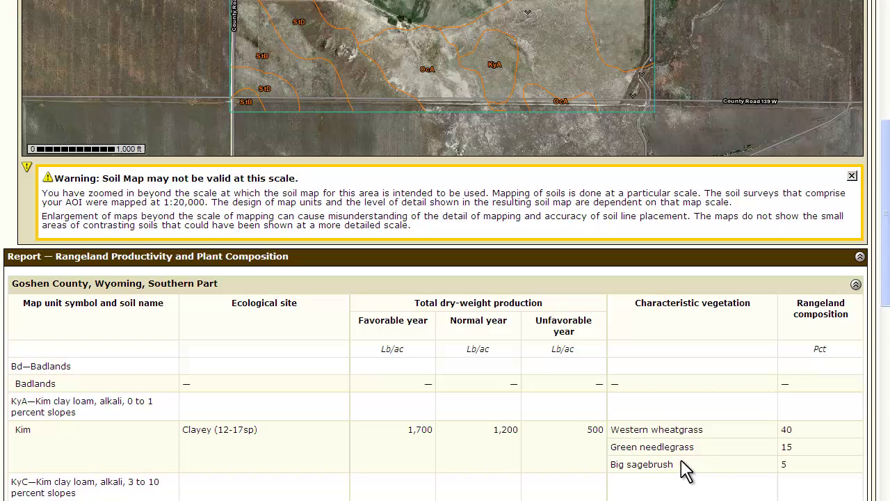
scroll(688, 465, "up", 6)
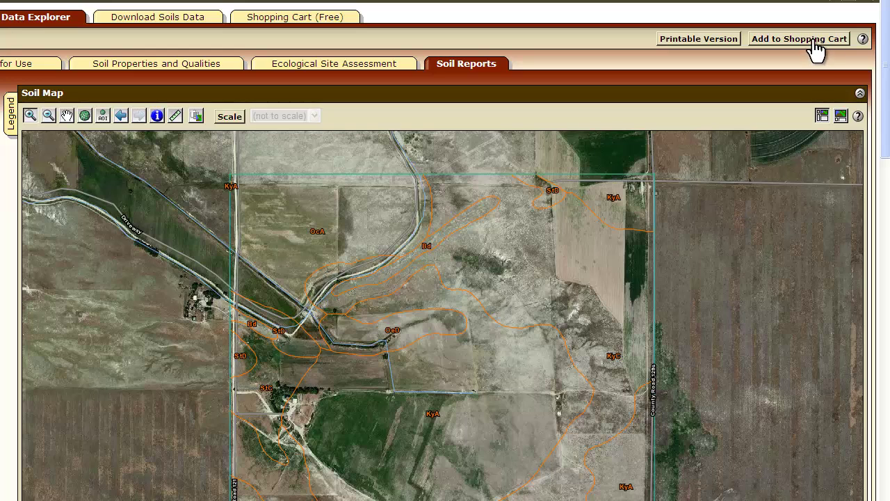
- Add the Rangeland Productivity and Plant Composition report to the shopping cart
left_click(815, 40)
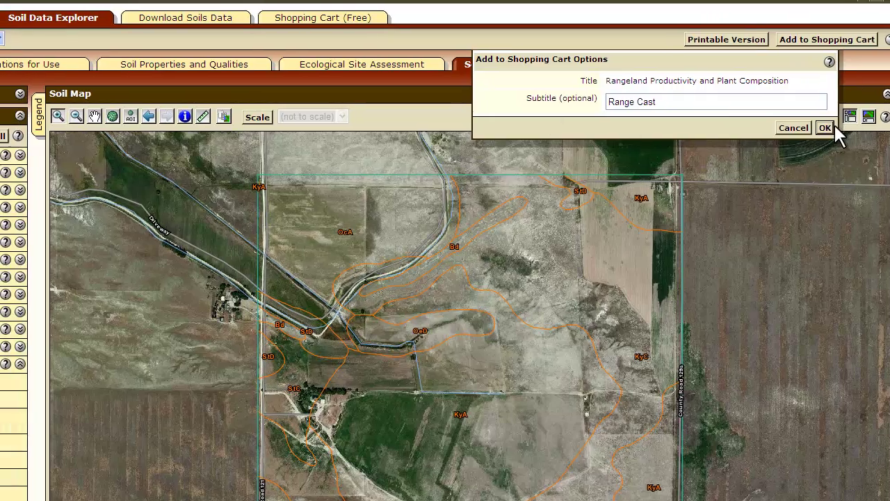
left_click(797, 127)
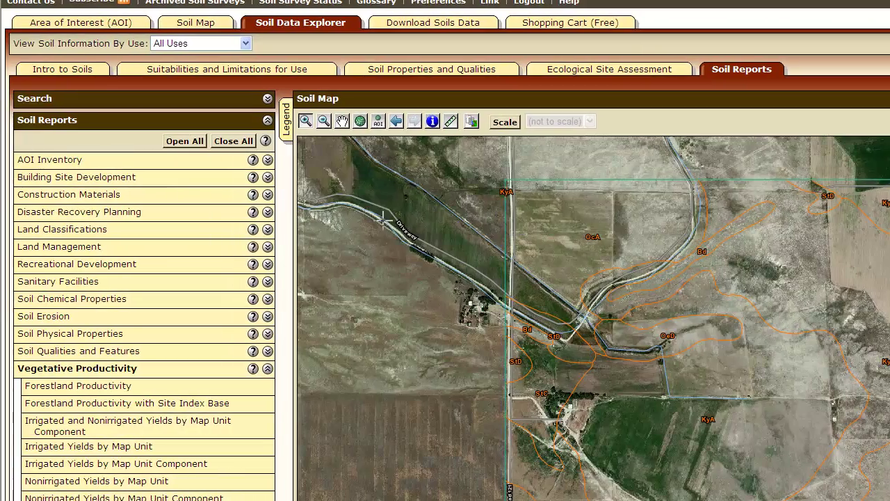
left_click(119, 463)
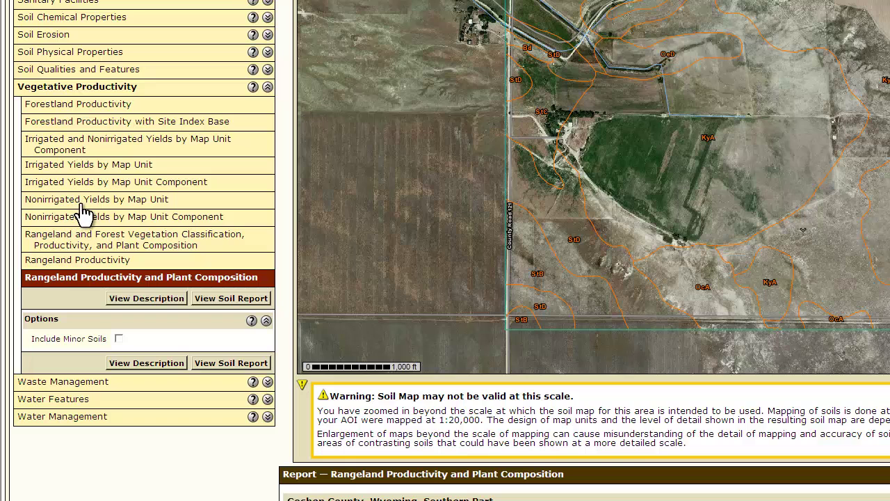
- Run the Windbreaks and Environmental Plantings report from the Soil Erosion category
scroll(86, 209, "up", 3)
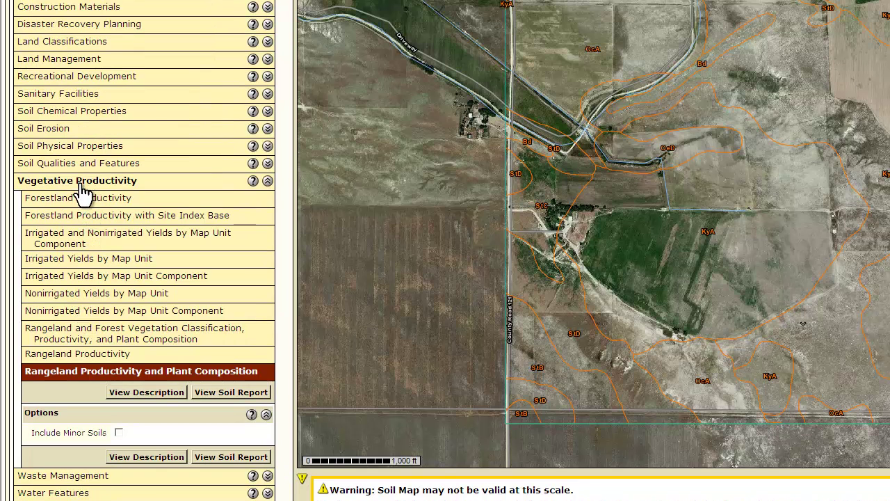
left_click(78, 182)
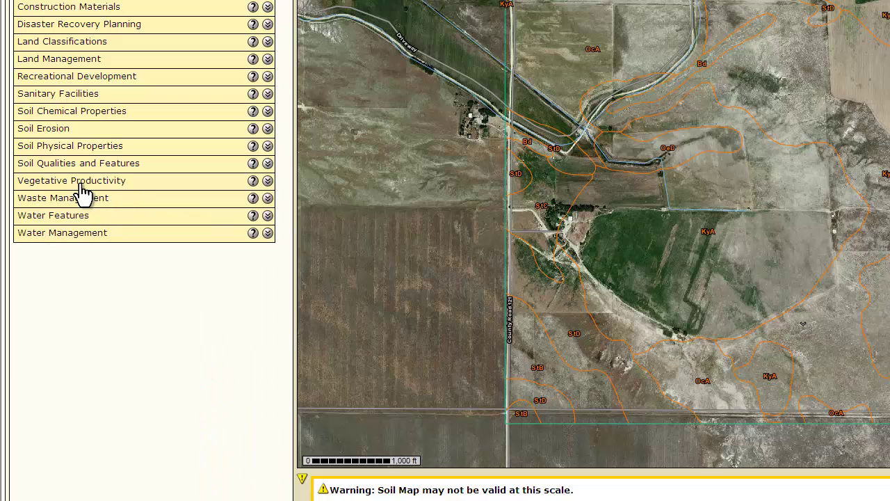
left_click(76, 129)
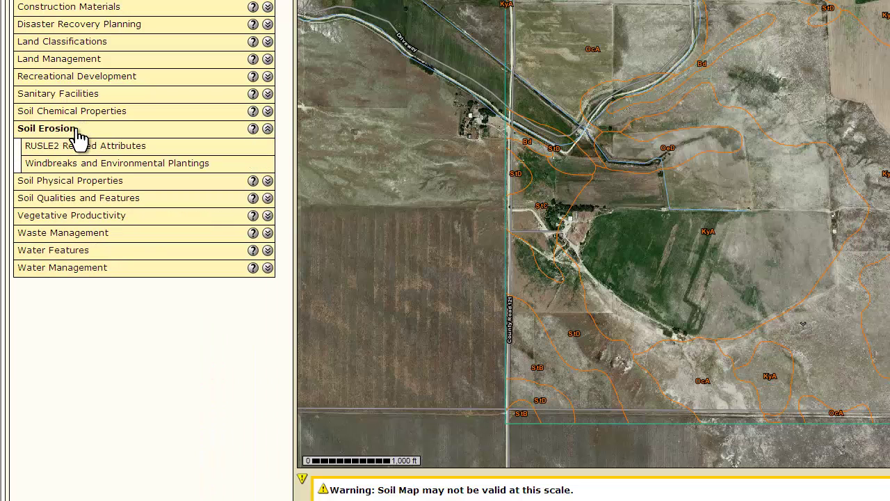
left_click(99, 166)
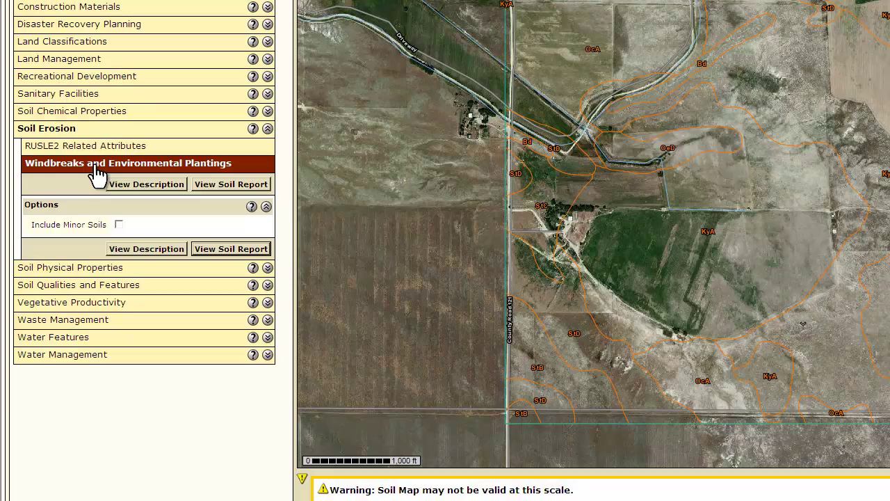
left_click(223, 185)
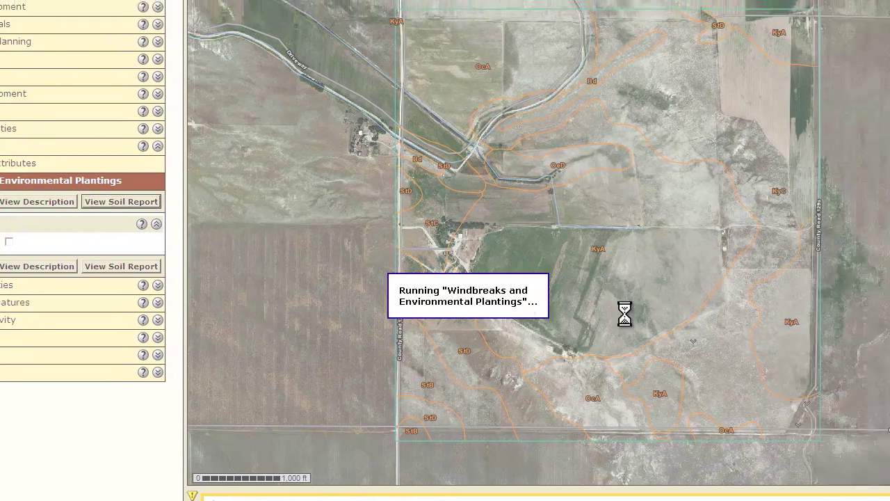
- Scroll through the Windbreaks and Environmental Plantings tree-height table, then back up toward the Soil Map
scroll(541, 394, "down", 7)
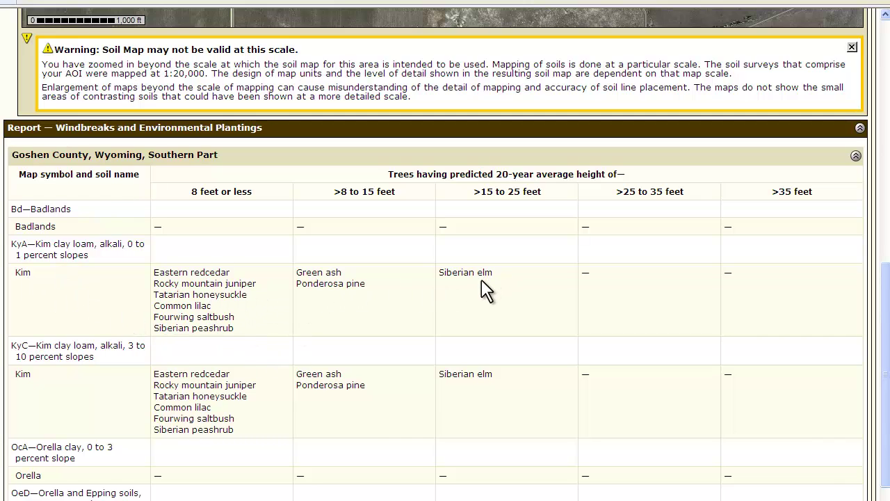
scroll(449, 321, "down", 5)
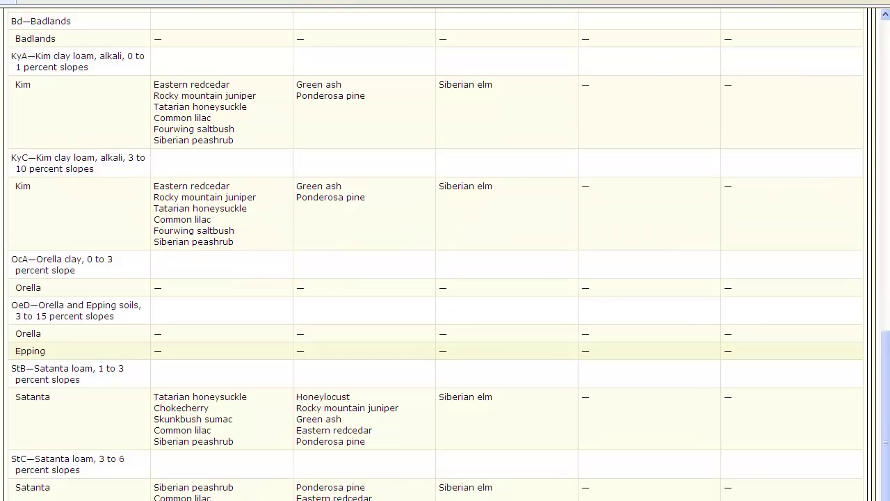
scroll(636, 70, "down", 3)
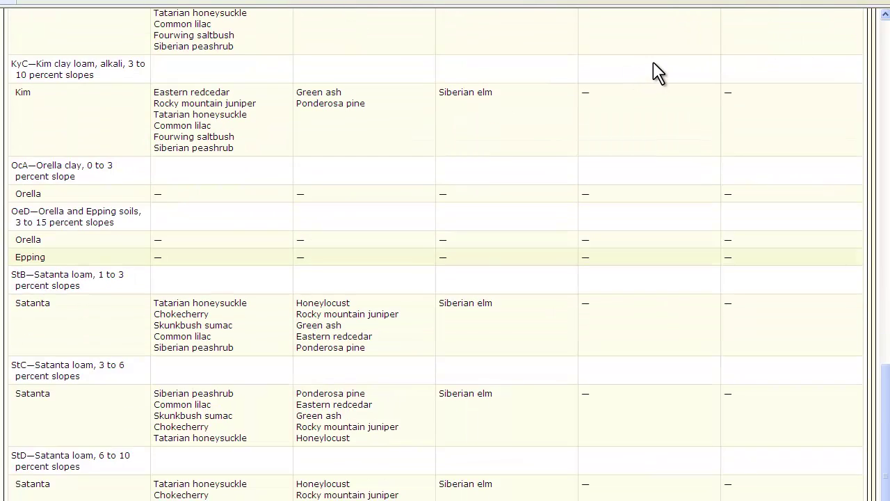
scroll(644, 66, "down", 3)
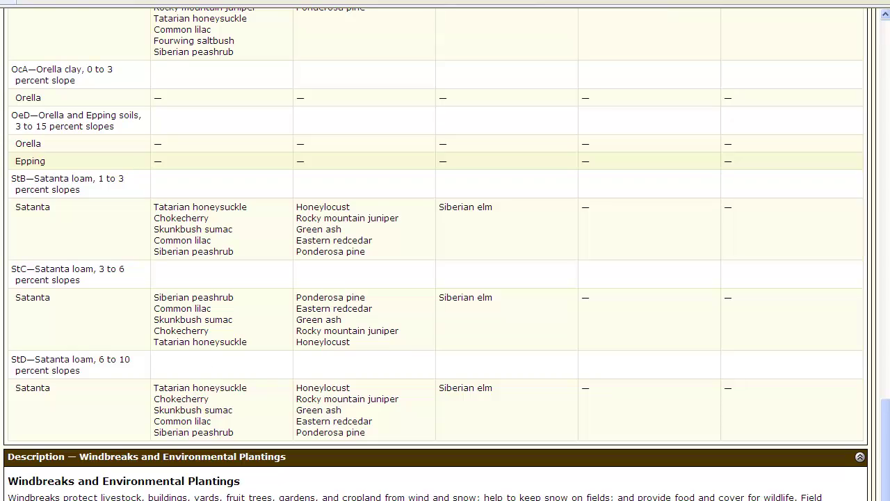
scroll(606, 462, "up", 15)
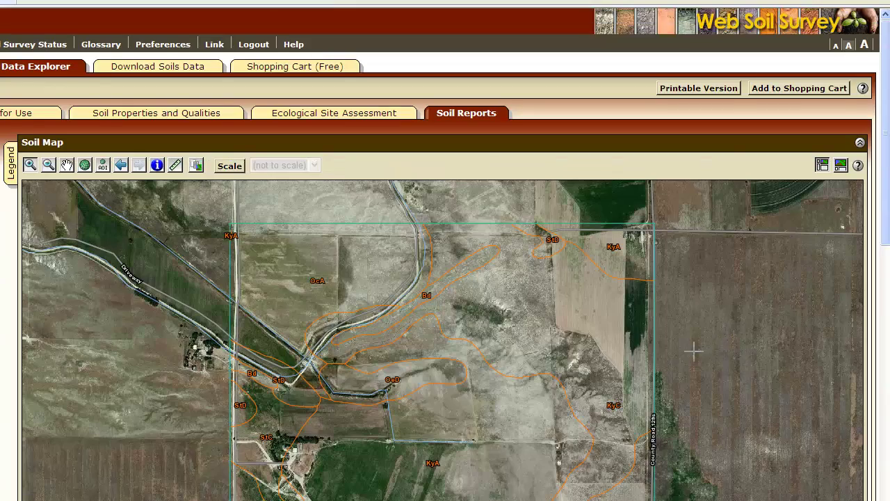
- Add the Windbreaks report to the shopping cart under subtitle 'Range Cast' and go to Ecological Site Assessment
left_click(788, 98)
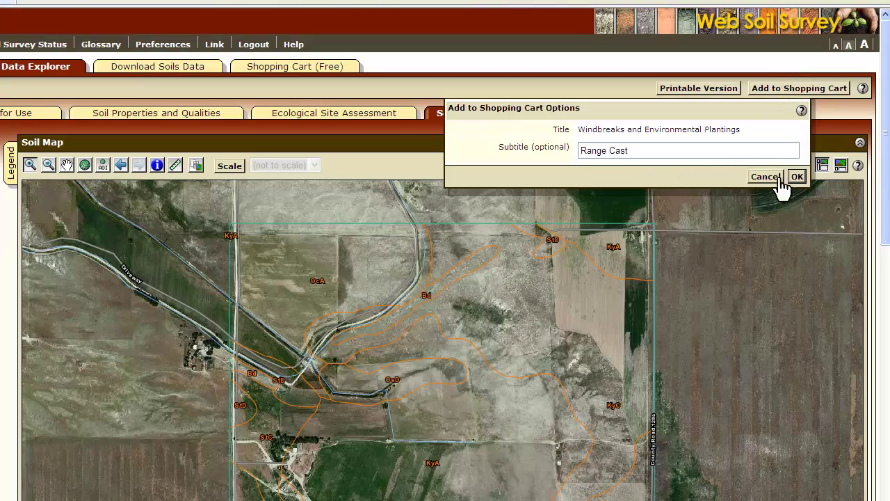
left_click(796, 177)
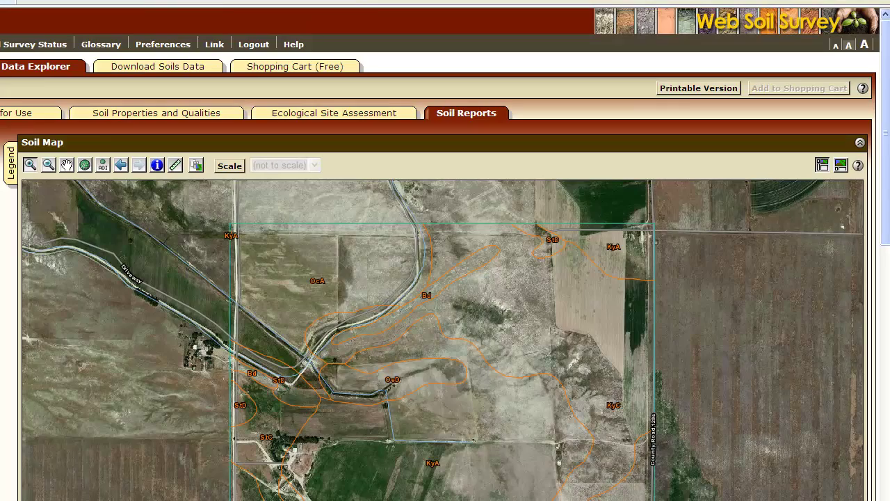
left_click(338, 119)
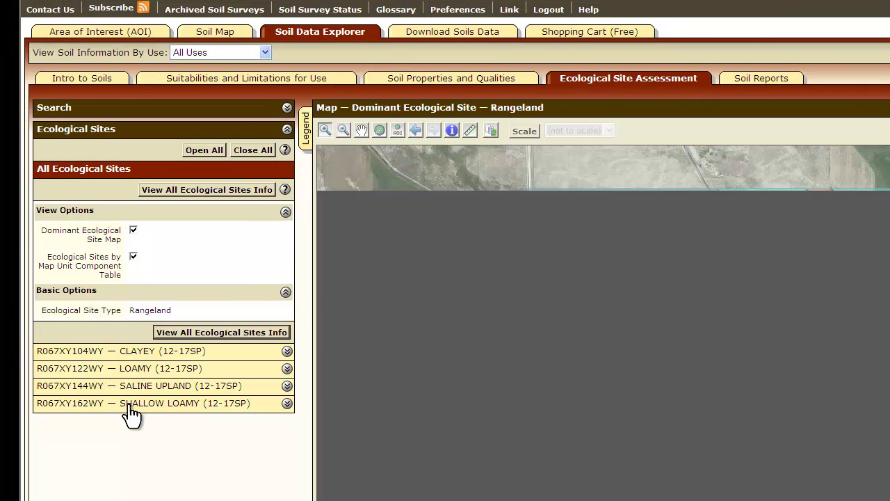
- Expand the CLAYEY site, then generate the Dominant Ecological Site map and table for all rangeland sites
left_click(167, 353)
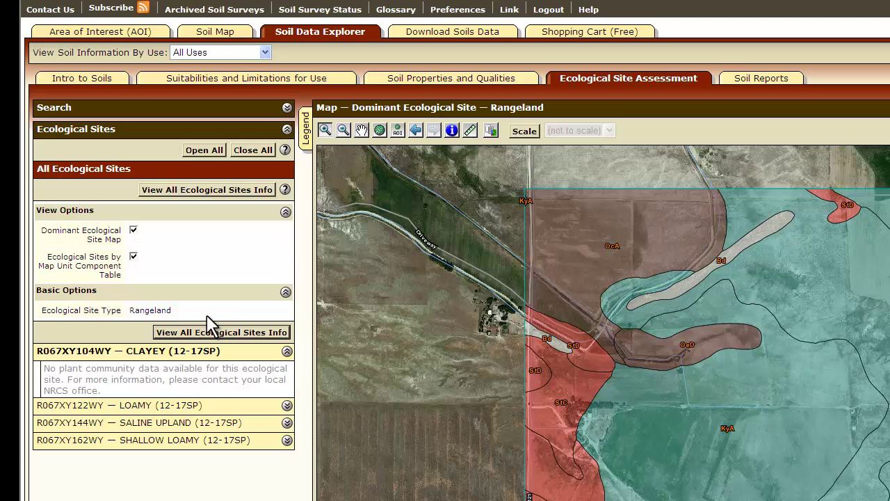
left_click(230, 334)
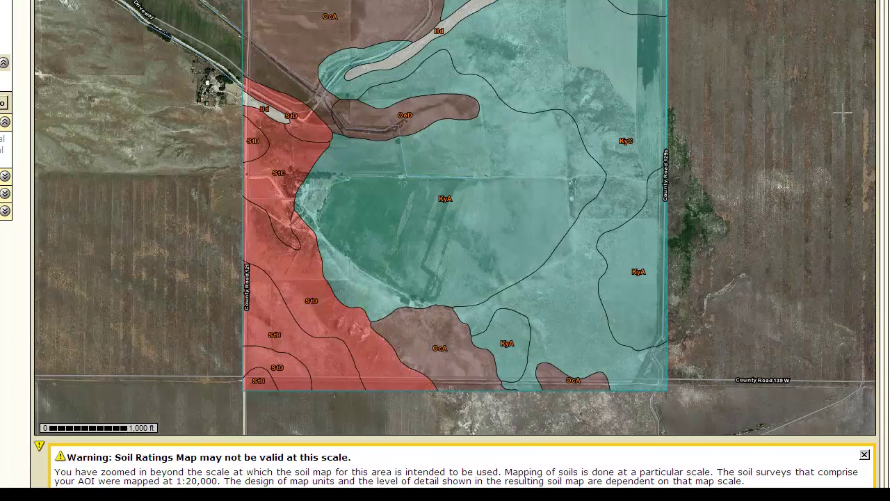
scroll(205, 308, "down", 5)
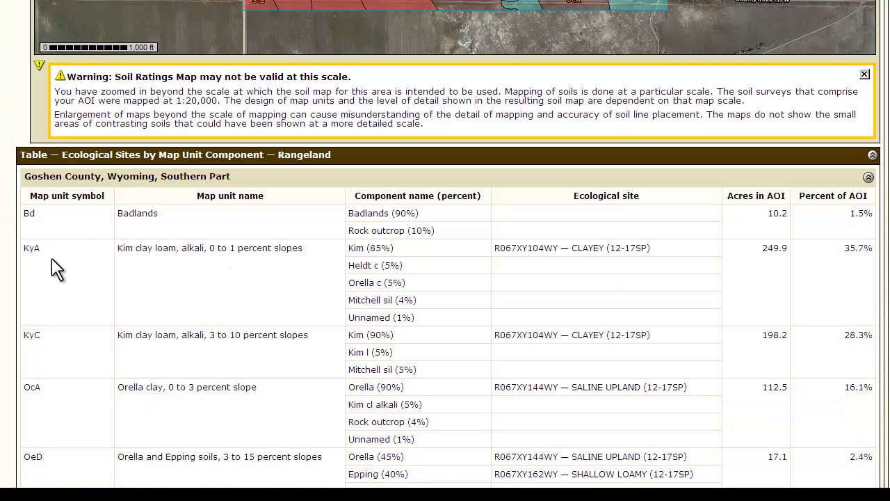
- Add the rangeland ecological site results to the cart and go to the Shopping Cart page
left_click_drag(188, 255, 190, 254)
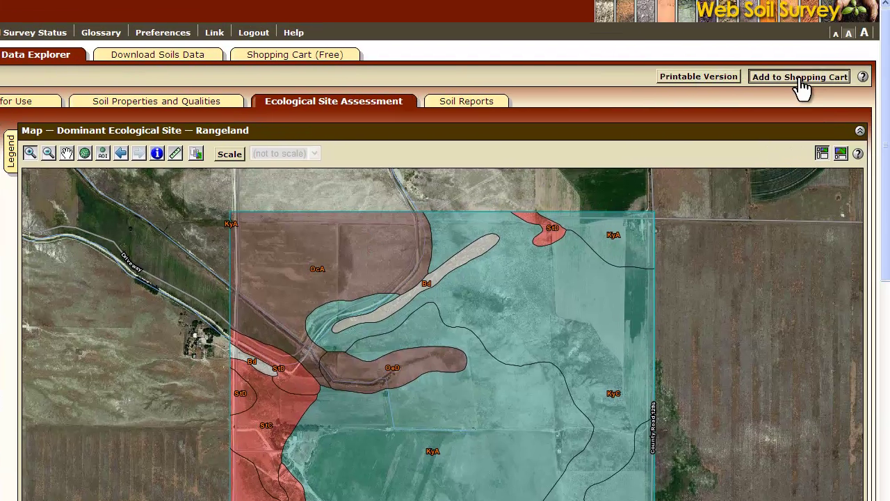
left_click(800, 78)
left_click(795, 165)
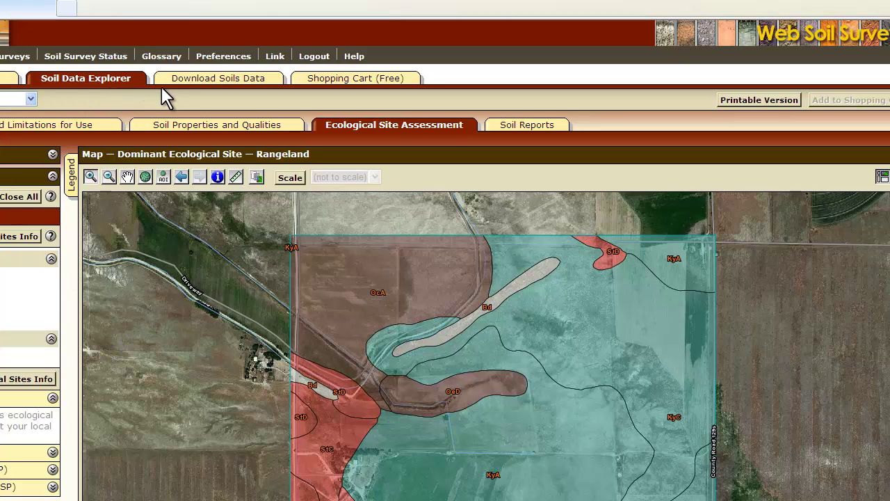
left_click(351, 79)
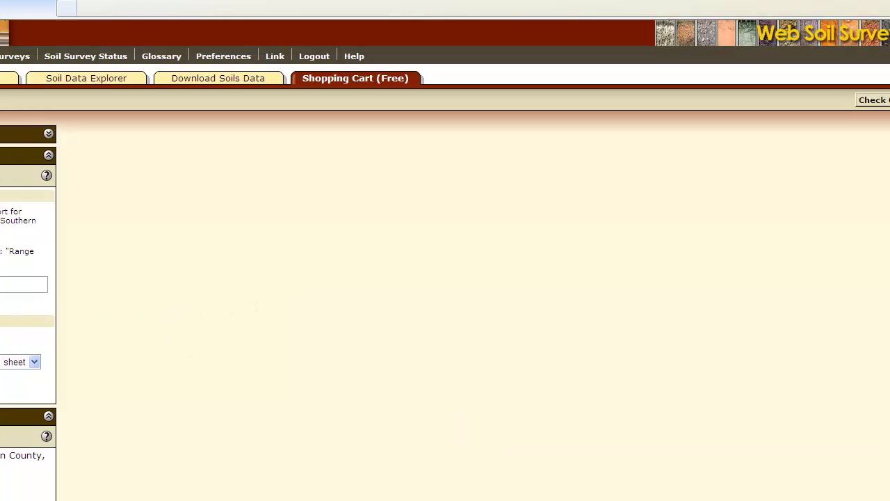
- Keep the Glossary included and use the AOI name 'Range Cast' as the report subtitle
scroll(3, 418, "down", 3)
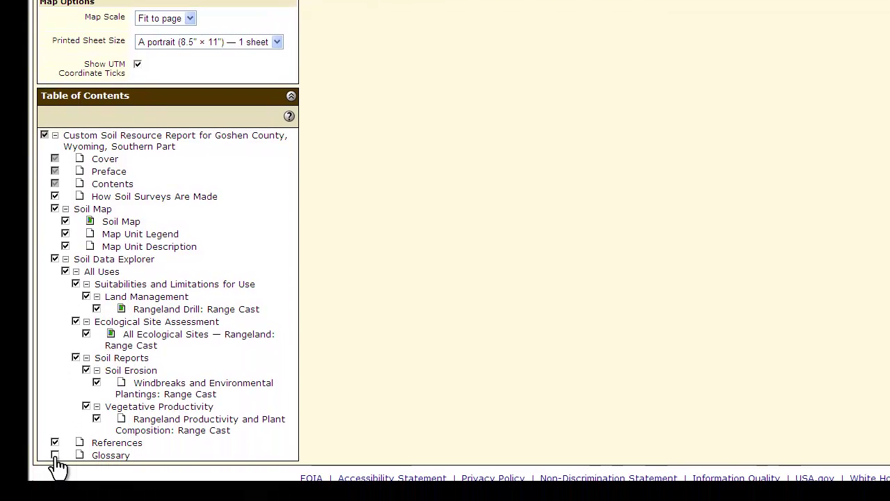
left_click(53, 444)
left_click(55, 444)
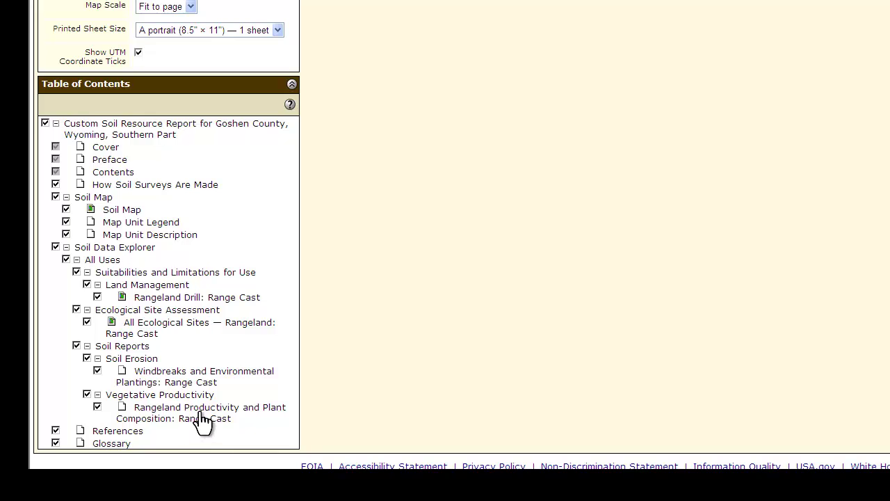
scroll(211, 421, "up", 2)
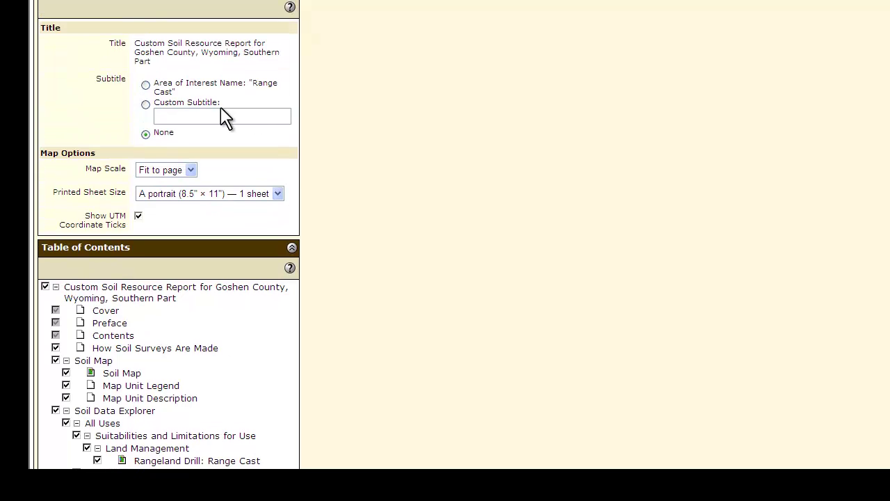
left_click(146, 86)
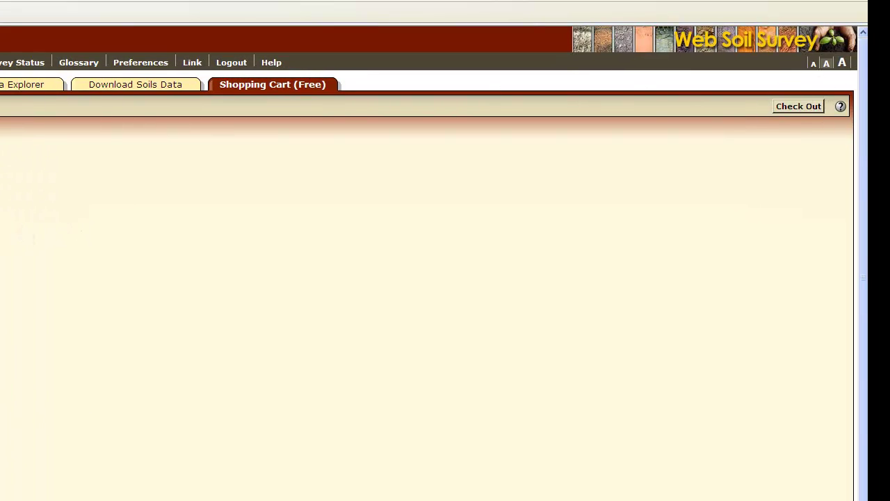
- Check out the report for later download, entering the recipient e-mail address, and dismiss the confirmation
left_click(797, 108)
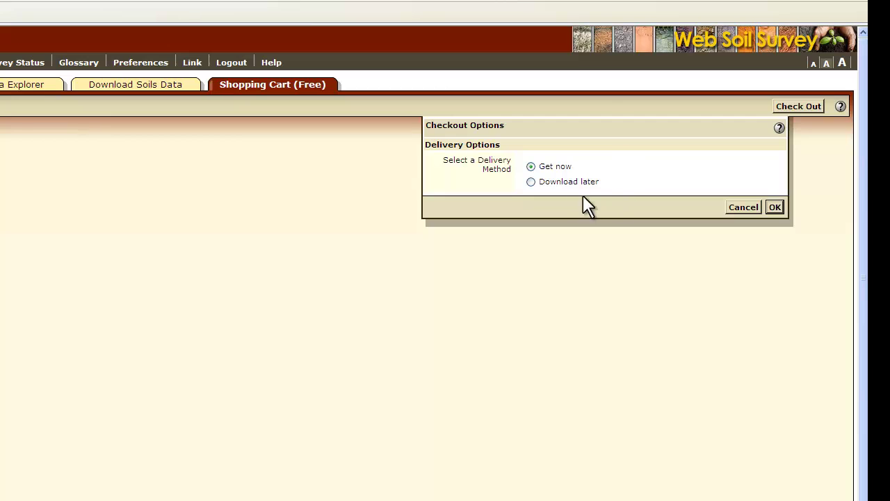
left_click(532, 183)
left_click(660, 232)
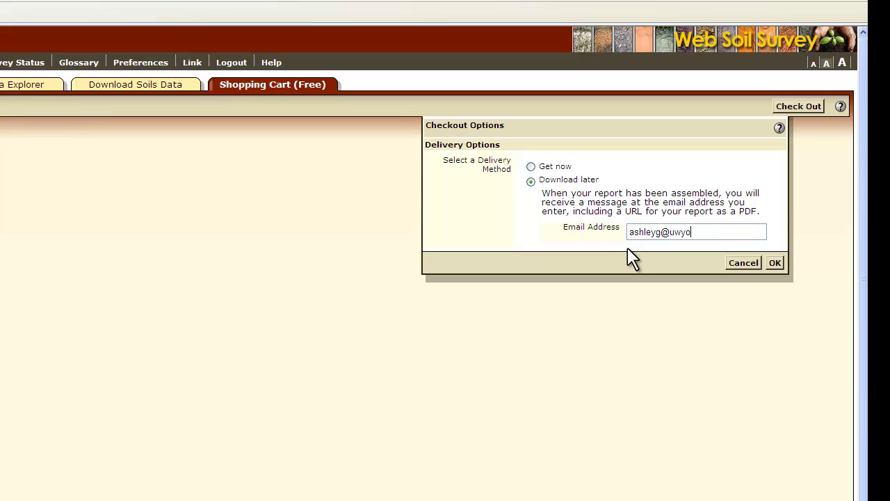
left_click(775, 263)
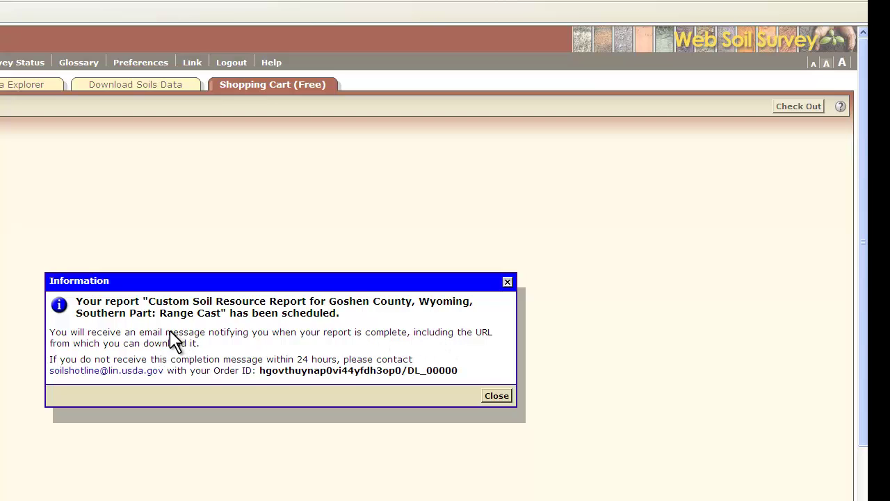
left_click(496, 396)
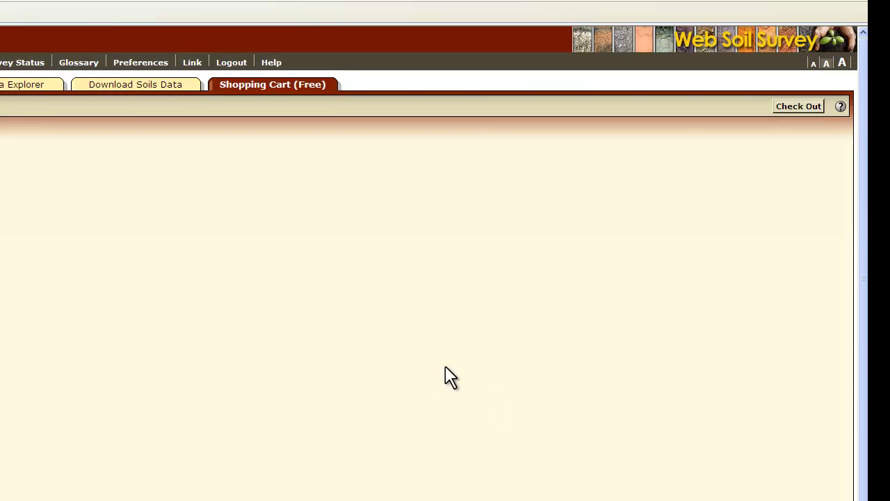
- Check out the report again with 'Get now' delivery so it opens in a new window
left_click(800, 107)
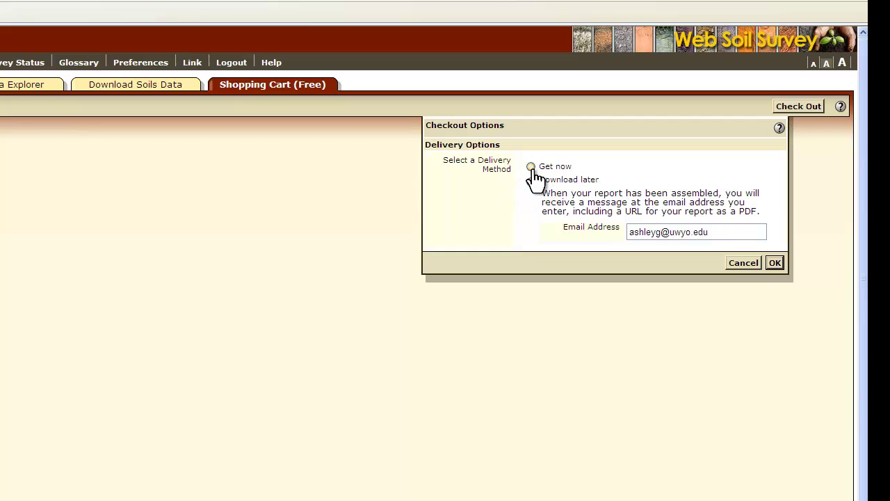
left_click(532, 167)
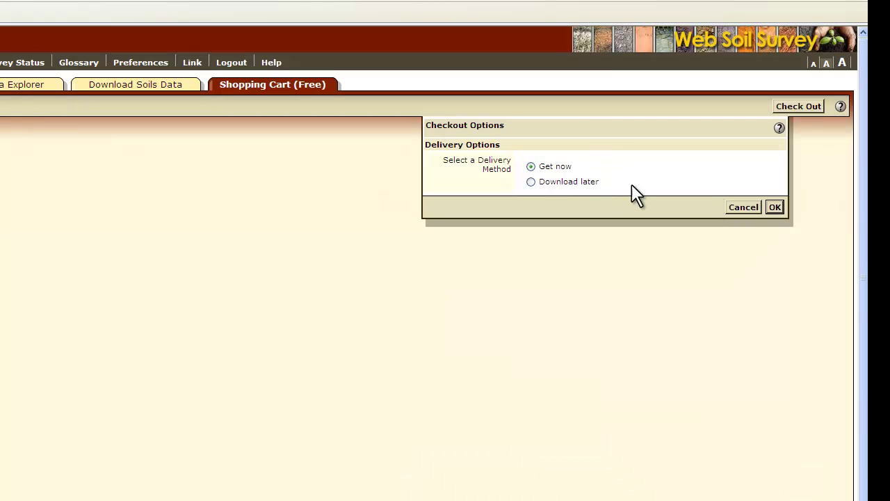
left_click(776, 209)
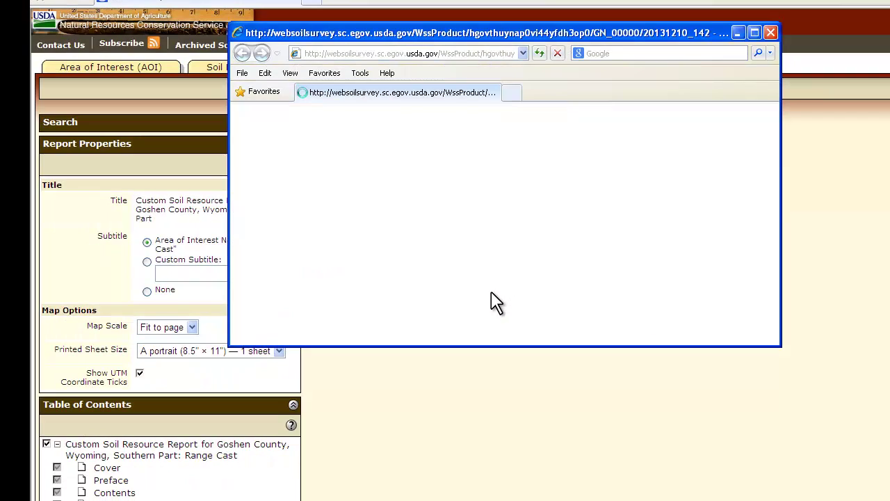
- Maximize the 80-page report PDF, skim its contents, and jump to the Soil Map section
left_click(757, 32)
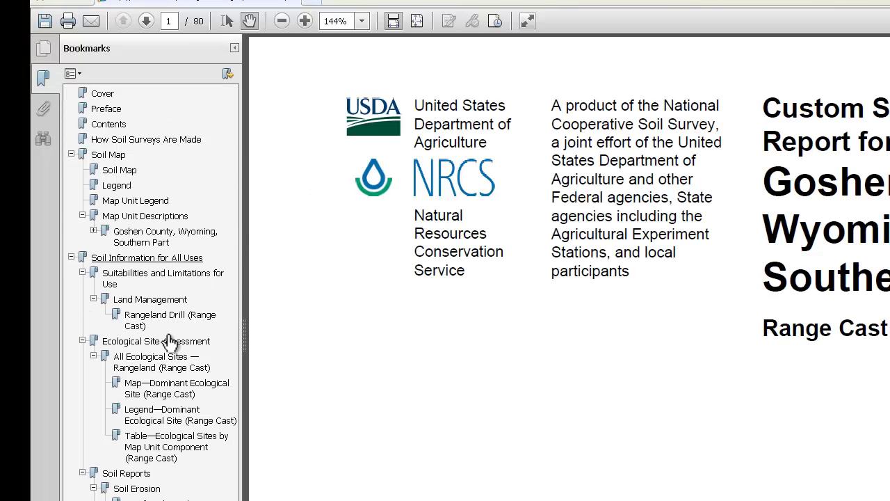
scroll(564, 307, "down", 10)
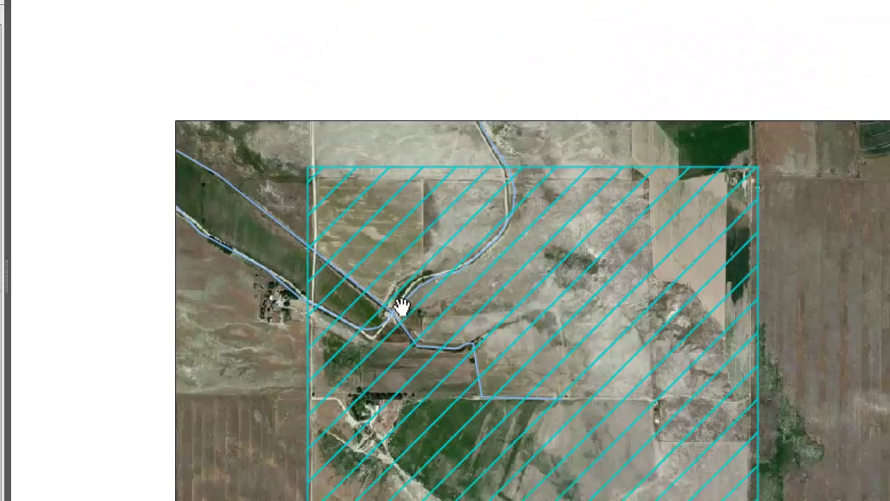
scroll(452, 328, "down", 15)
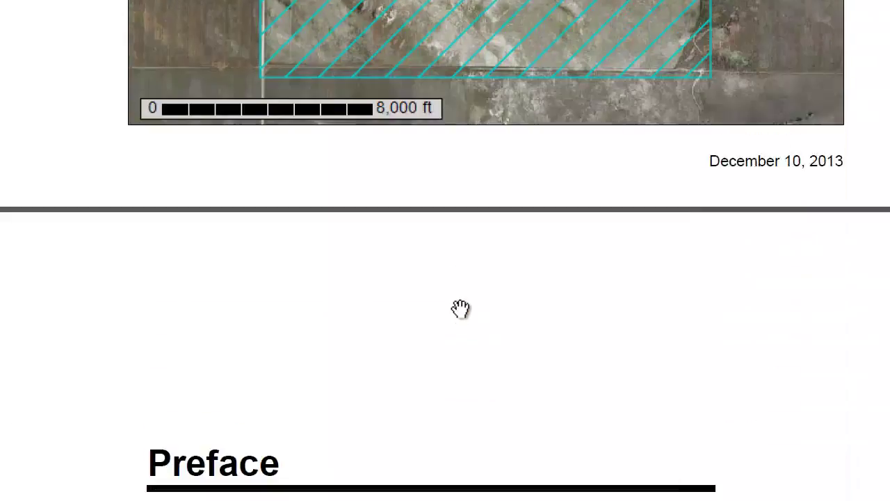
scroll(455, 306, "down", 15)
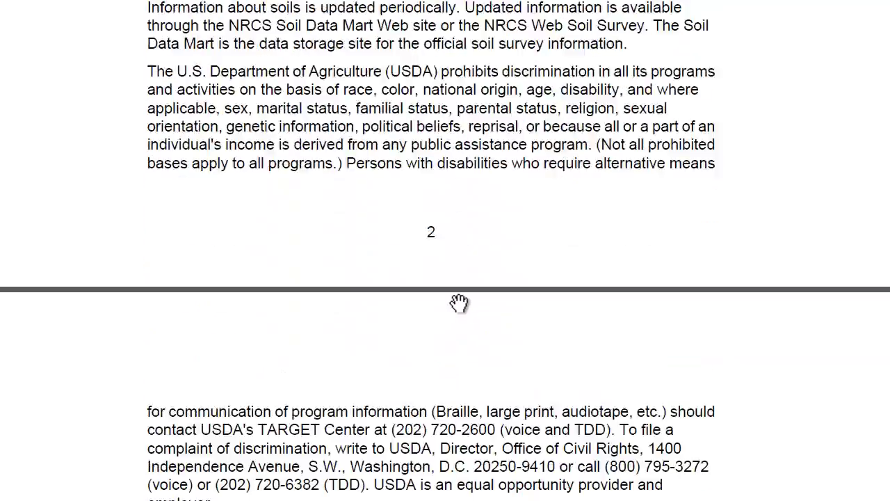
scroll(461, 302, "down", 12)
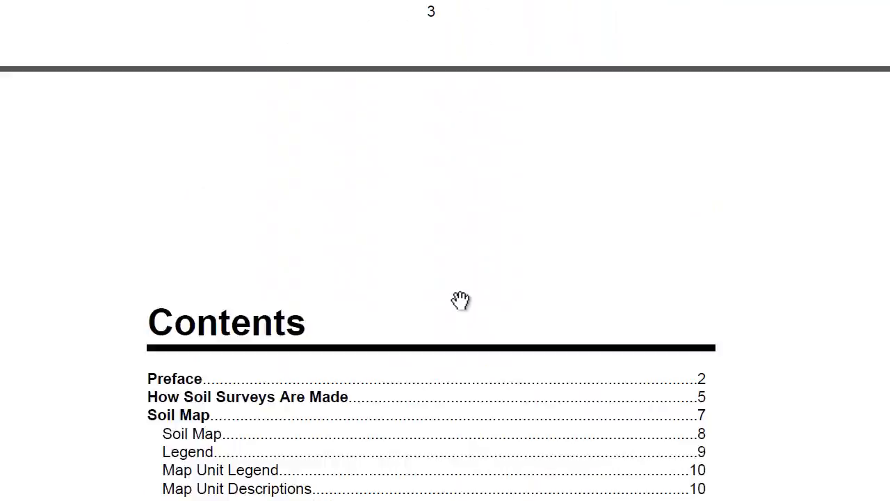
left_click(257, 134)
scroll(378, 269, "down", 6)
scroll(376, 270, "down", 10)
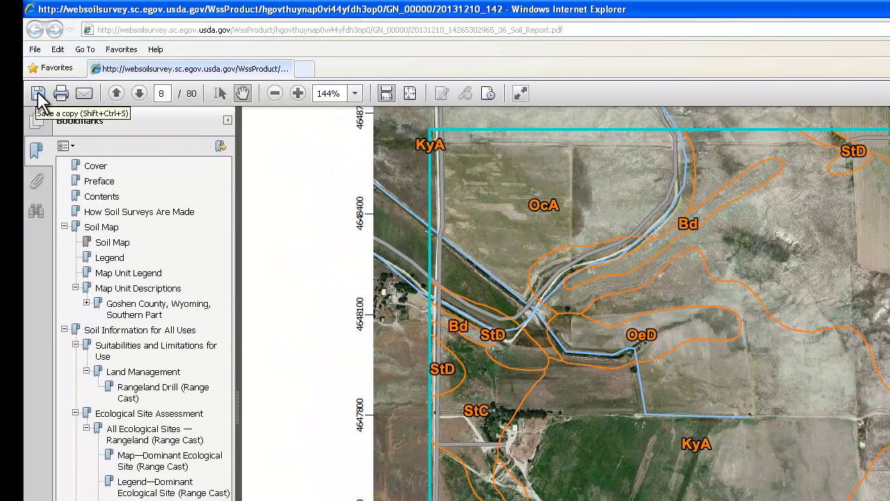
- Save a copy of the report to the Desktop as Range_Cast_Soil_Report.pdf
left_click(34, 50)
left_click(43, 135)
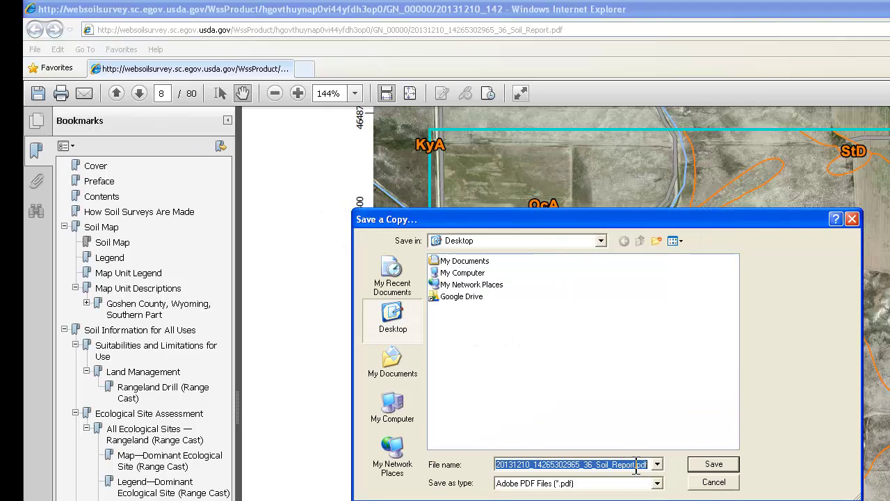
left_click_drag(593, 464, 463, 441)
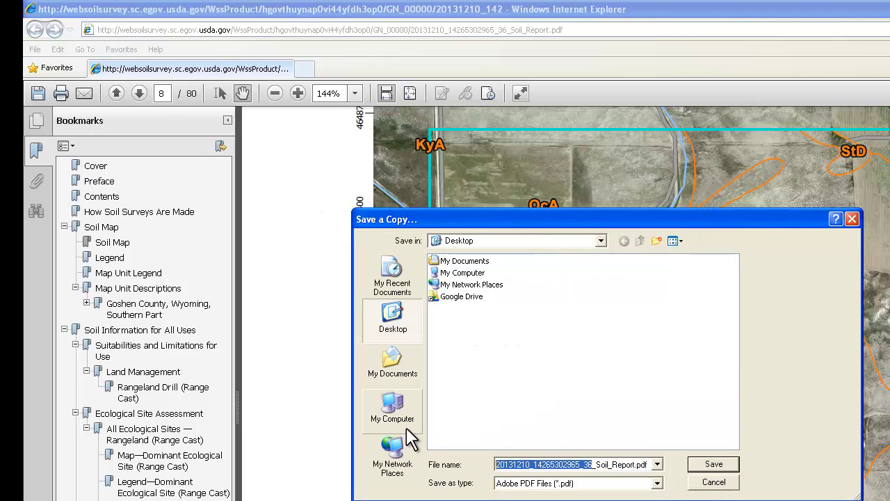
type("Range_Cast")
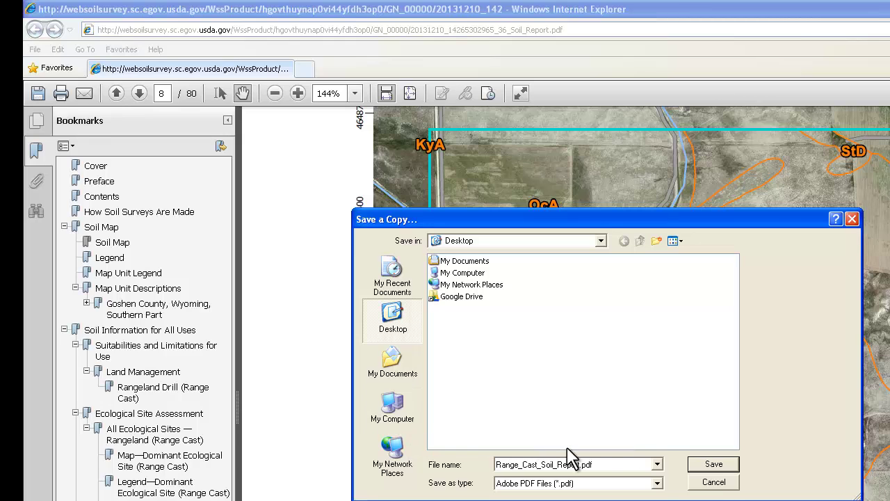
left_click(717, 467)
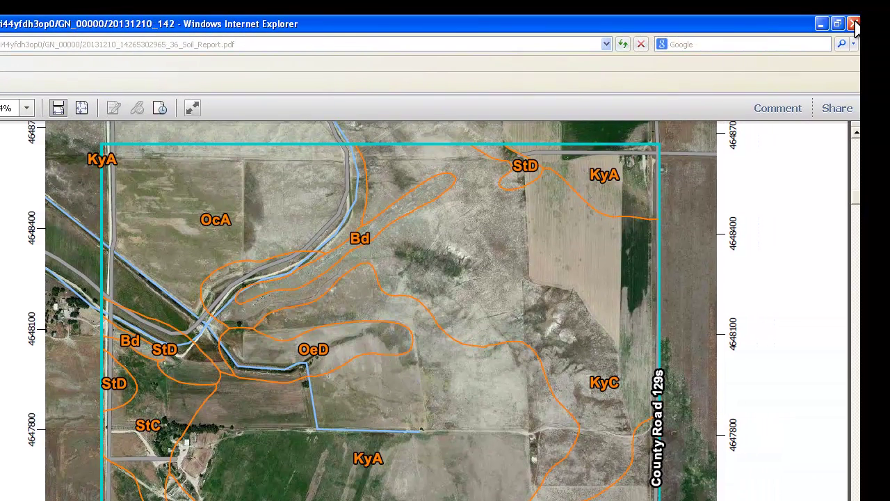
- Close the report window and all remaining Internet Explorer windows
left_click(854, 25)
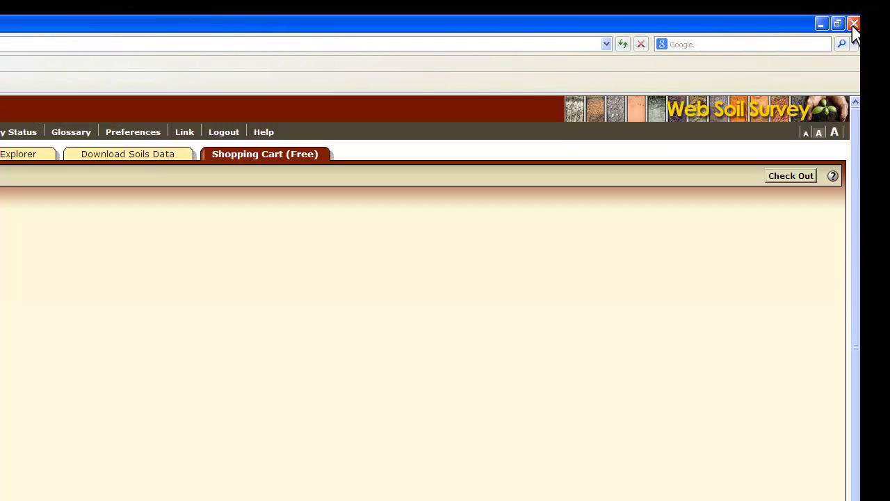
left_click(854, 24)
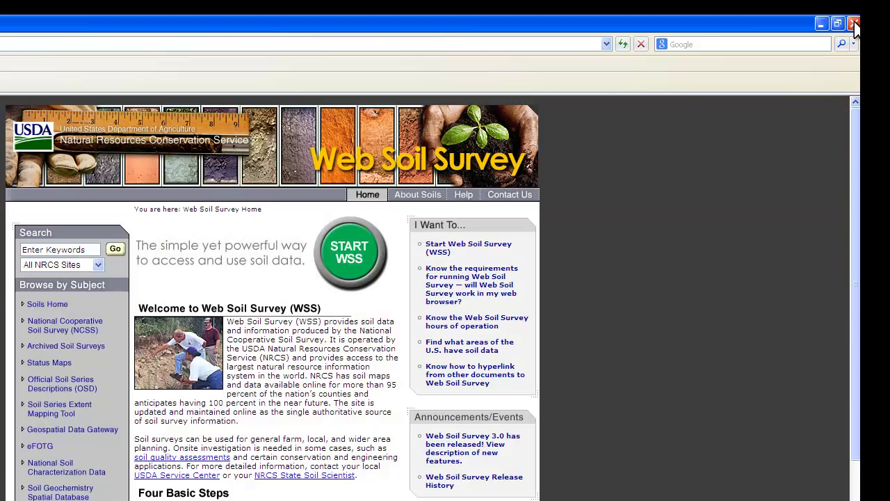
left_click(854, 24)
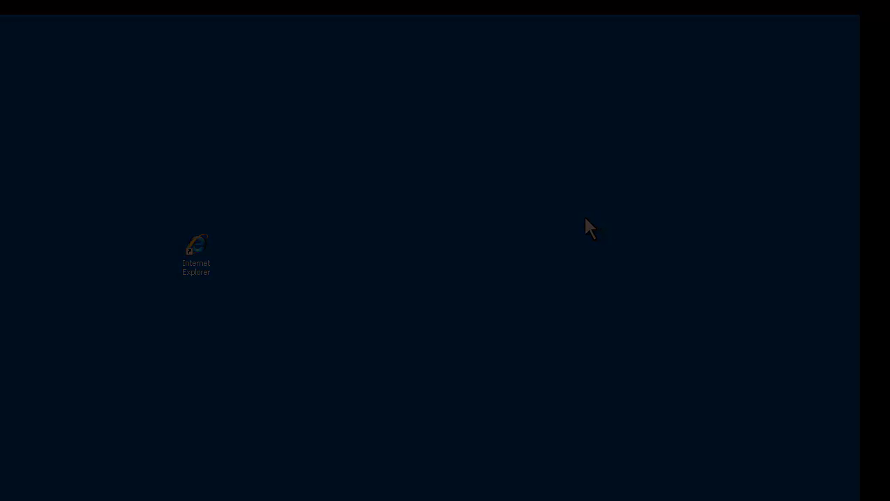